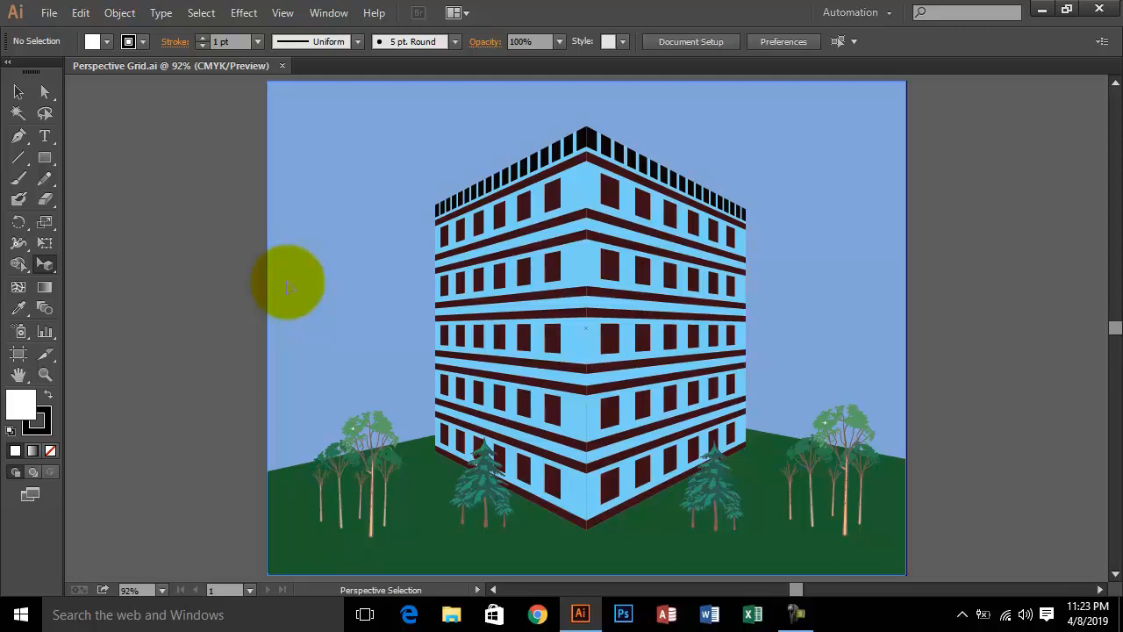
pyautogui.click(53, 267)
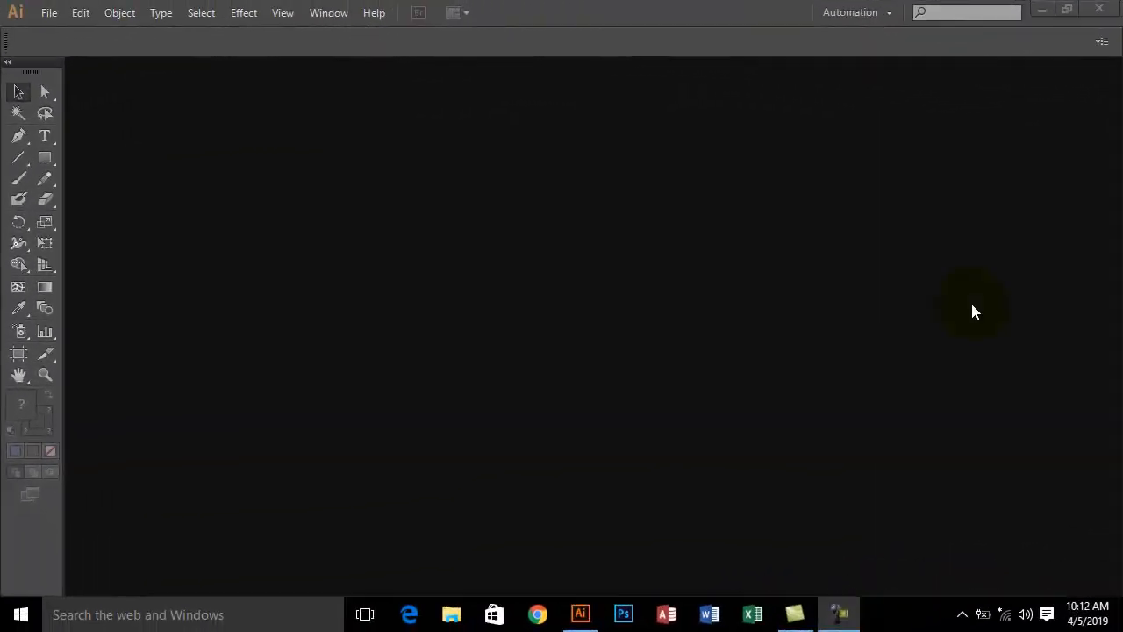
# - Create a new Letter-size landscape document, 11 by 8.5 in, named Perspective Grid
pyautogui.click(50, 13)
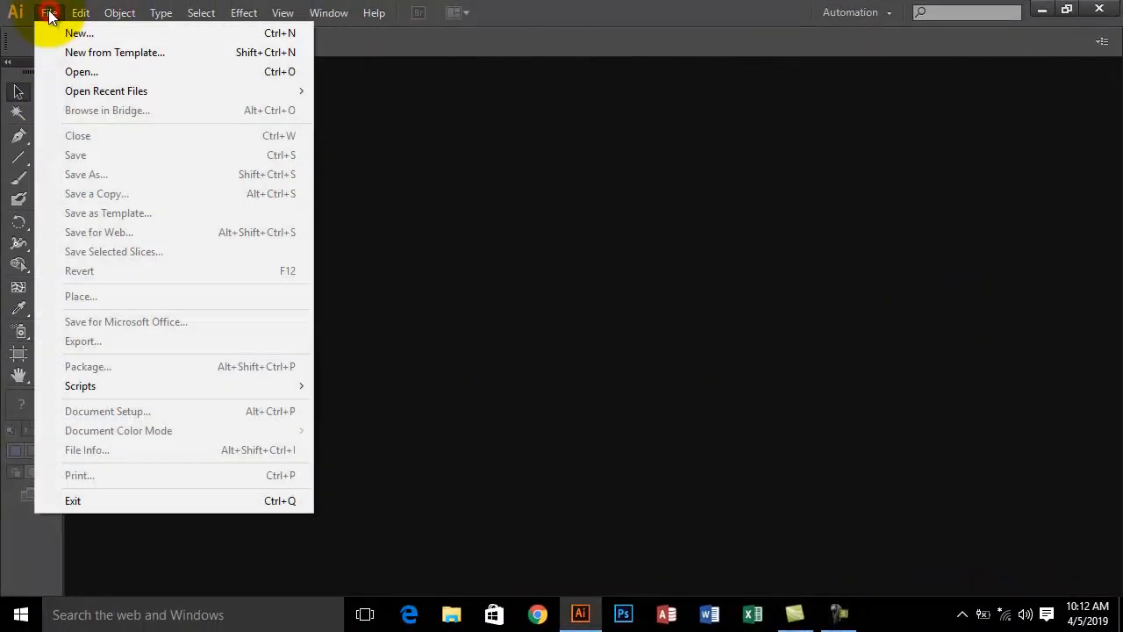
pyautogui.click(80, 33)
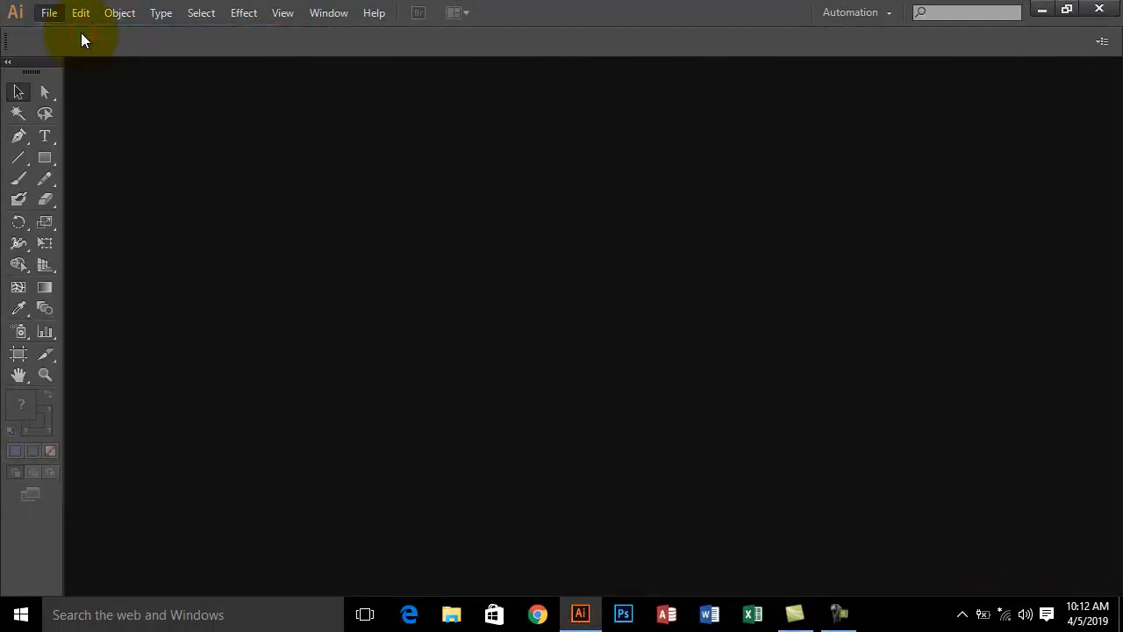
pyautogui.write('Perspe')
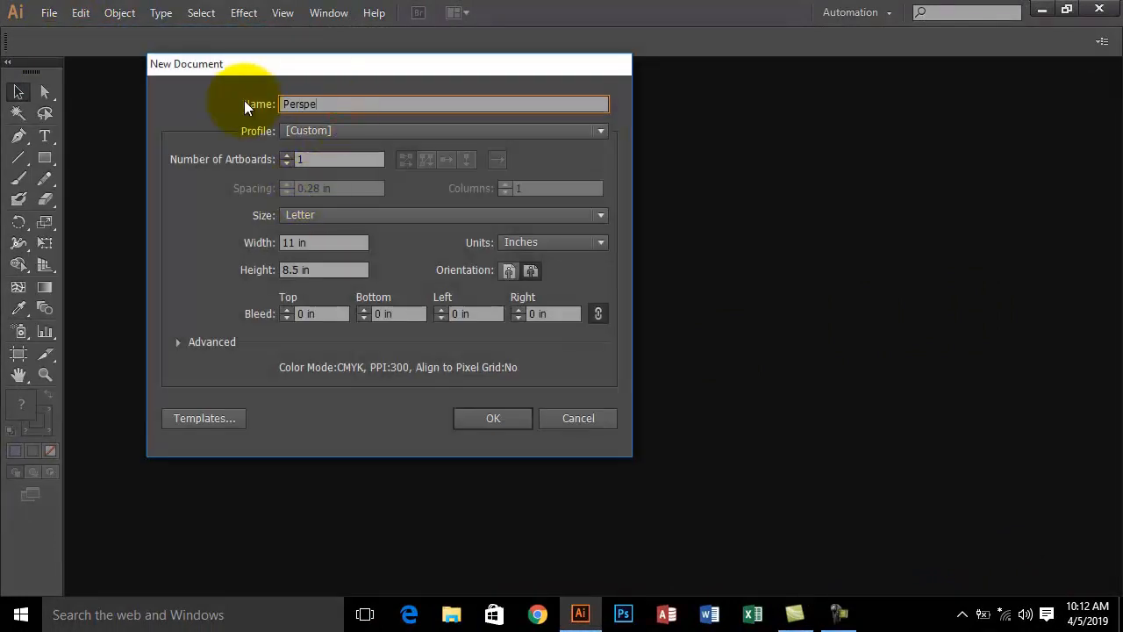
pyautogui.write('ctive Grid')
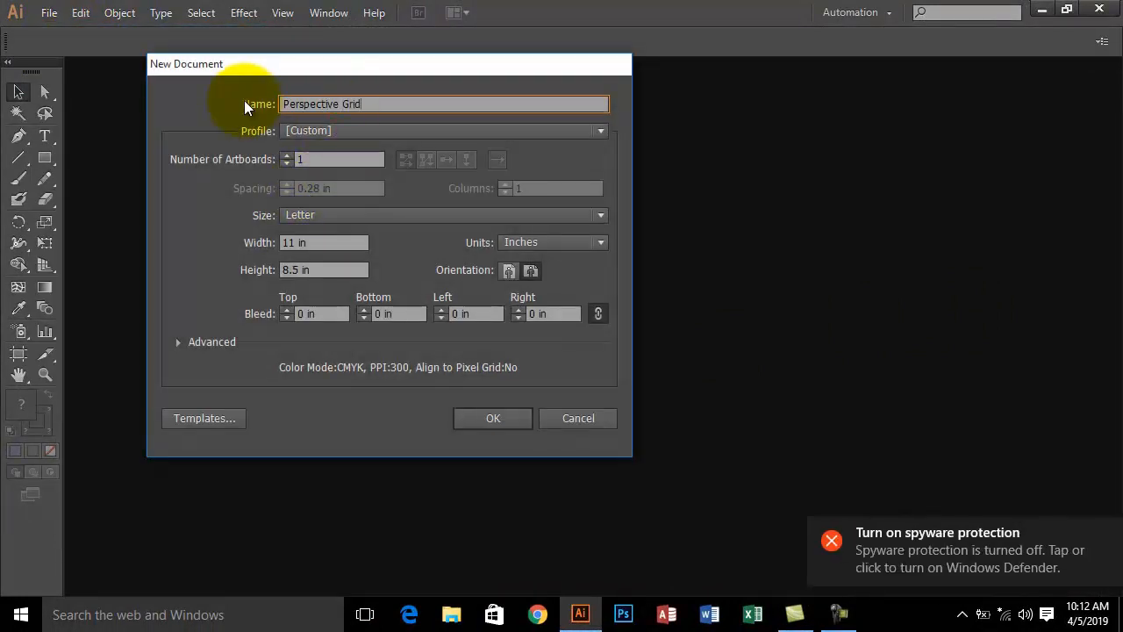
pyautogui.click(324, 219)
pyautogui.click(312, 257)
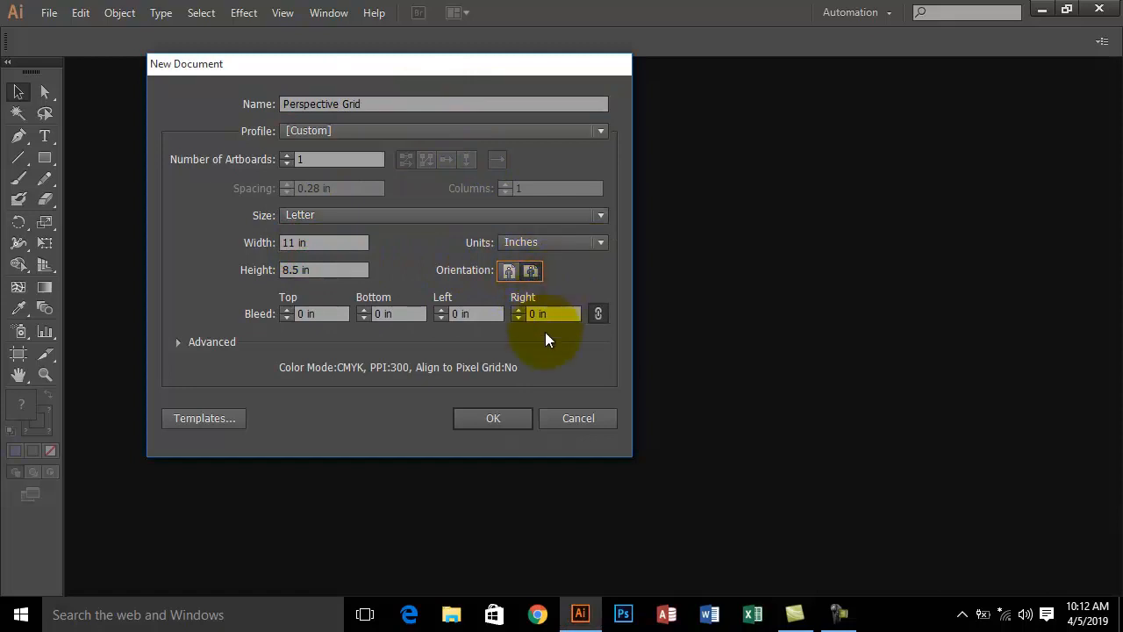
pyautogui.click(488, 422)
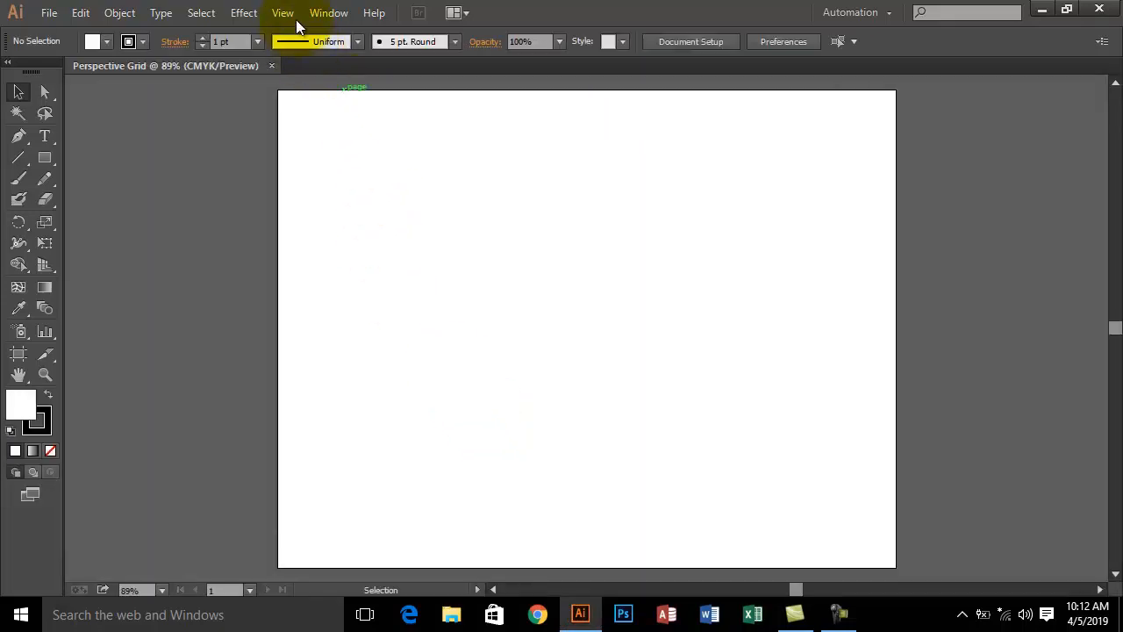
pyautogui.click(285, 14)
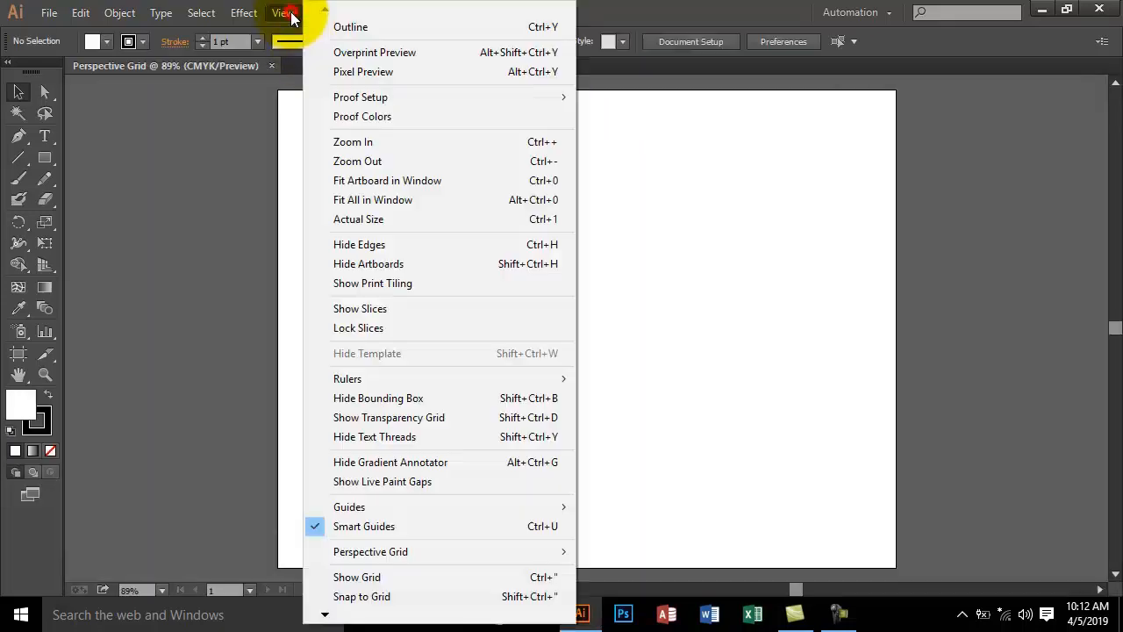
pyautogui.click(400, 201)
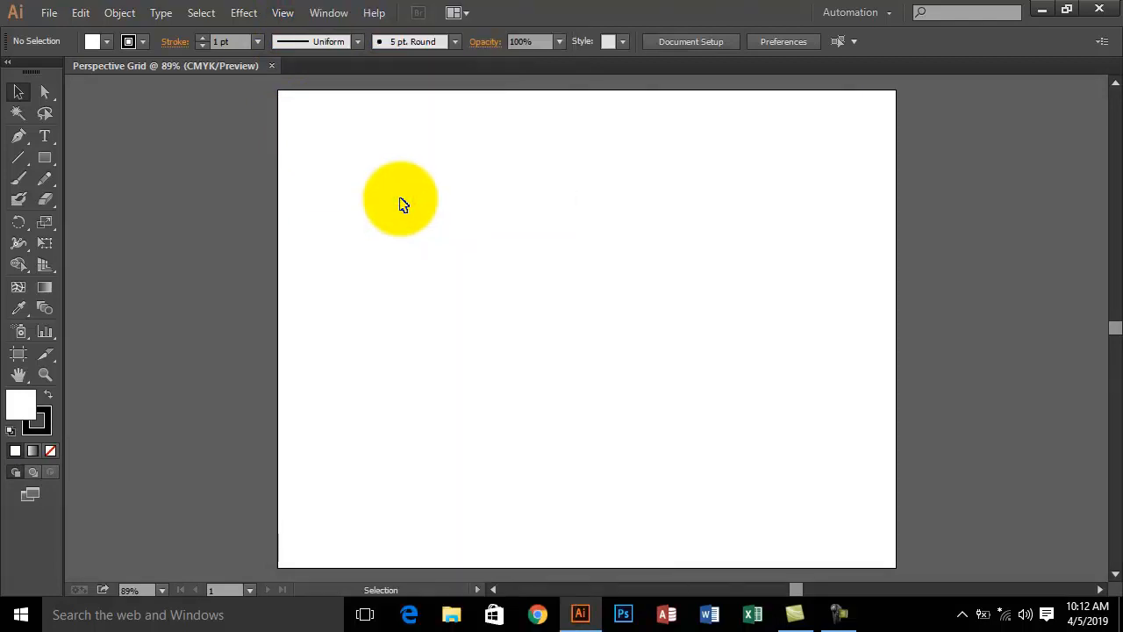
# - Display the two-point perspective grid, switch to the Perspective Selection tool, and hide the grid again
pyautogui.click(45, 265)
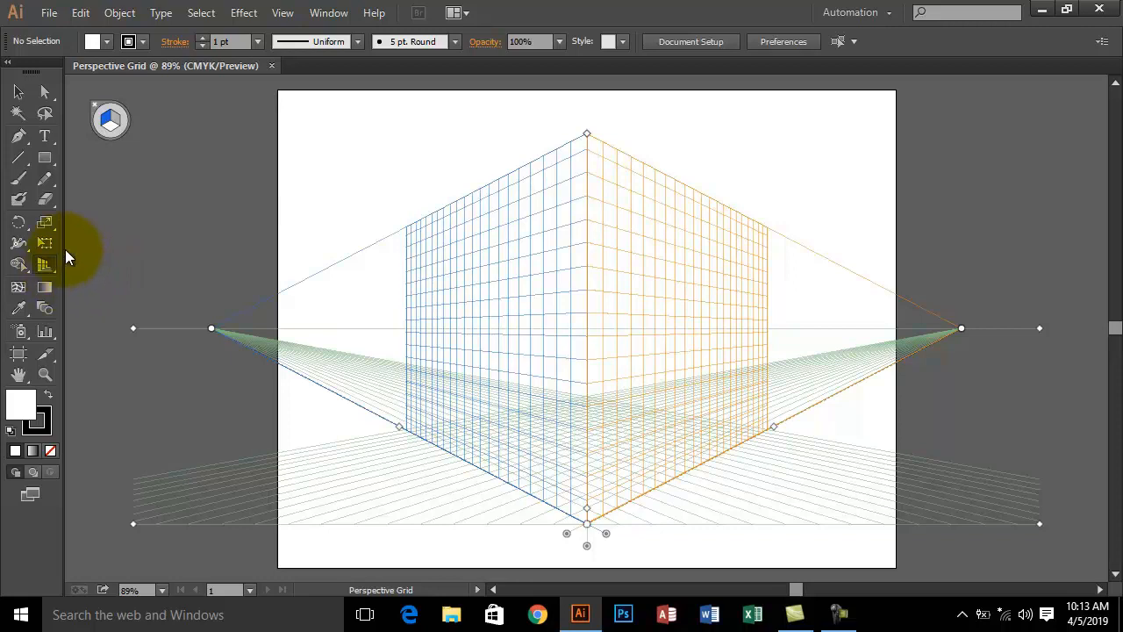
pyautogui.hotkey('shift', 'v')
pyautogui.hotkey('shift', 'p')
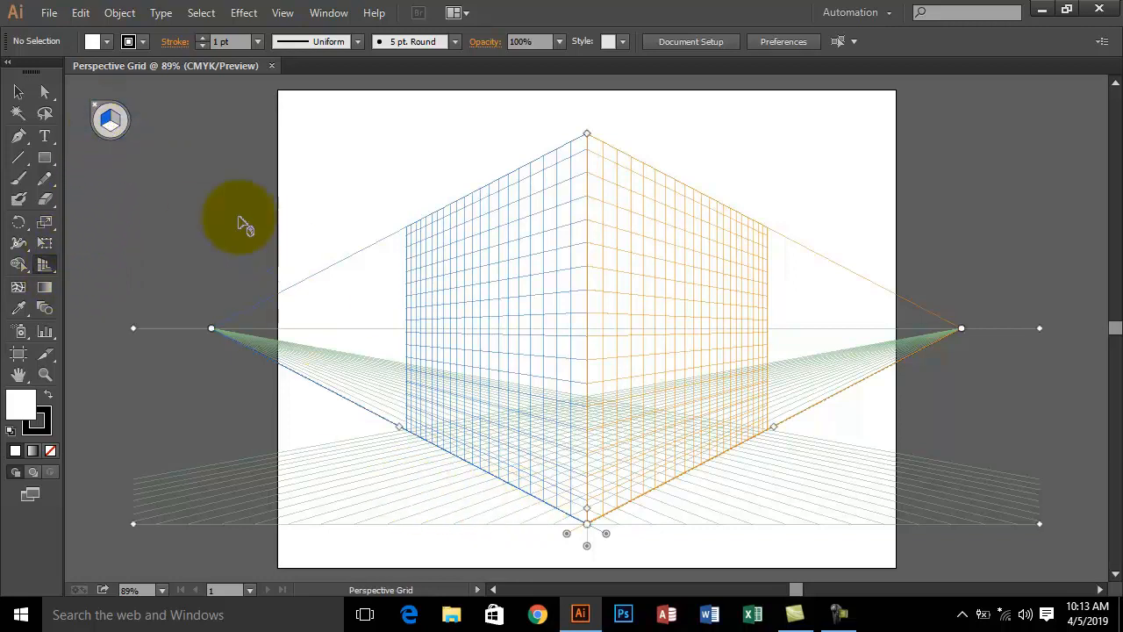
pyautogui.moveTo(52, 266); pyautogui.dragTo(119, 288)
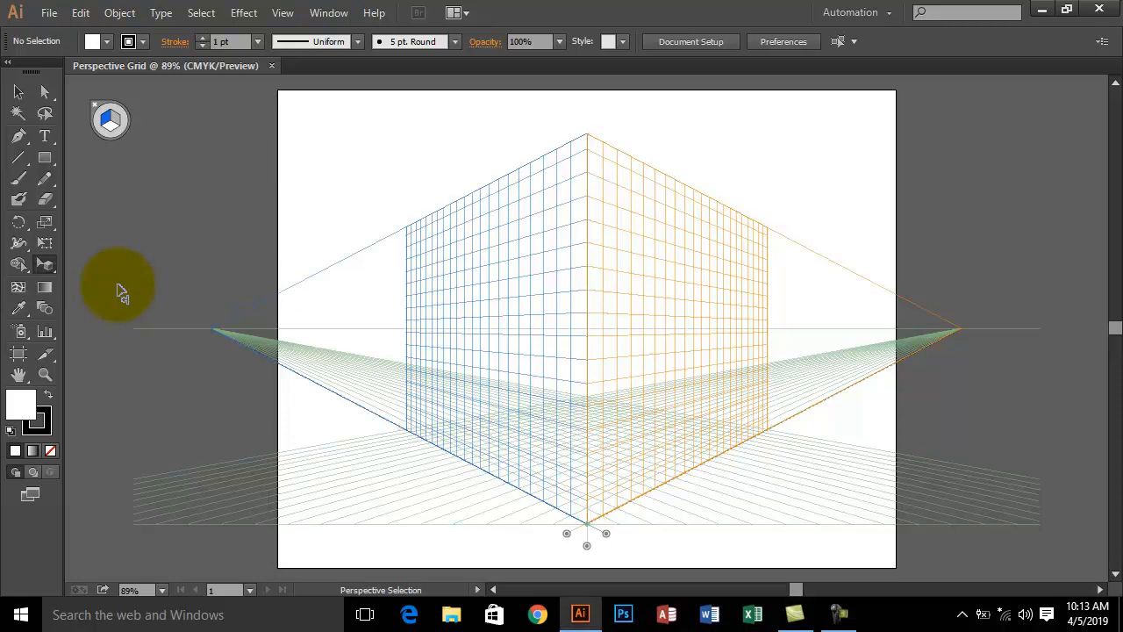
pyautogui.click(97, 107)
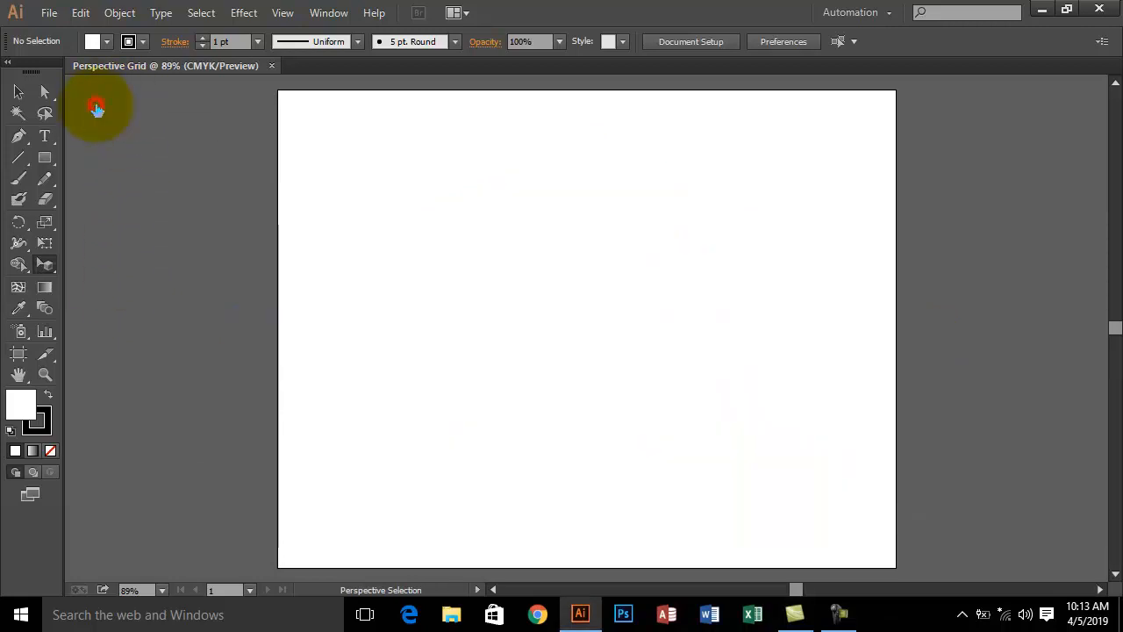
# - Draw a small square in the artboard's upper-left corner with fill color 070000 and no stroke
pyautogui.click(45, 158)
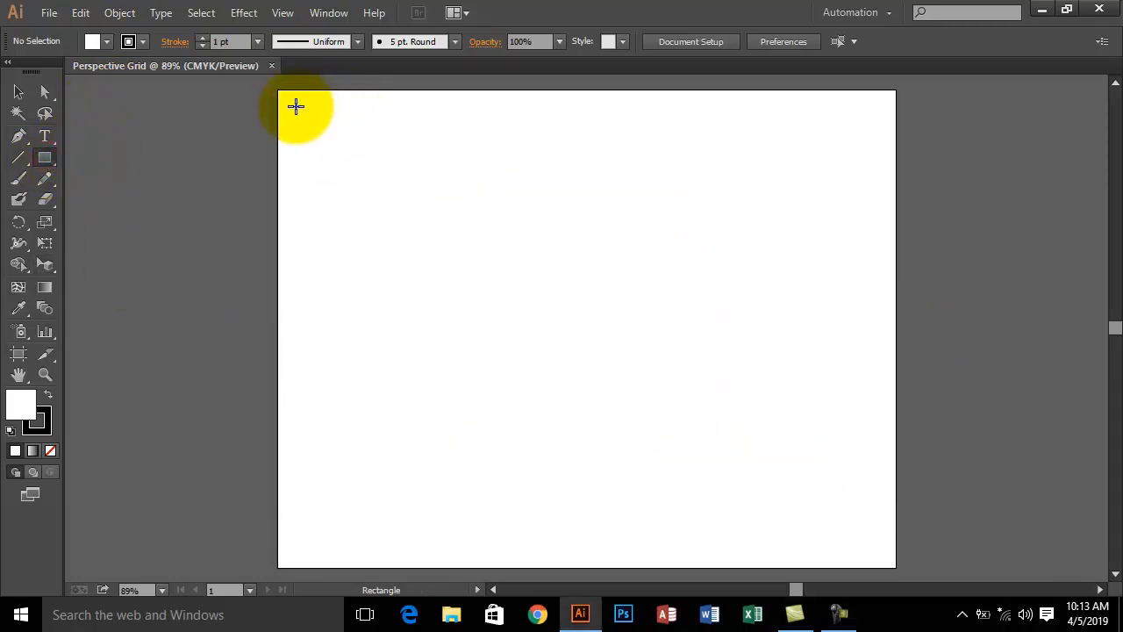
pyautogui.moveTo(293, 102); pyautogui.dragTo(318, 127)
pyautogui.click(31, 419)
pyautogui.doubleClick(26, 410)
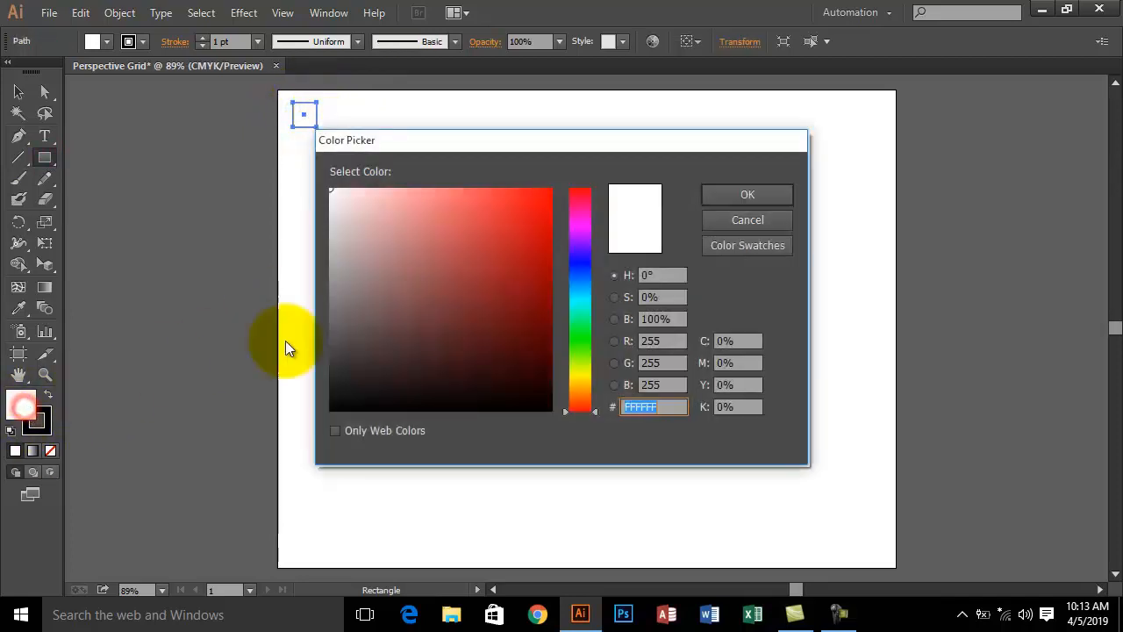
pyautogui.click(547, 405)
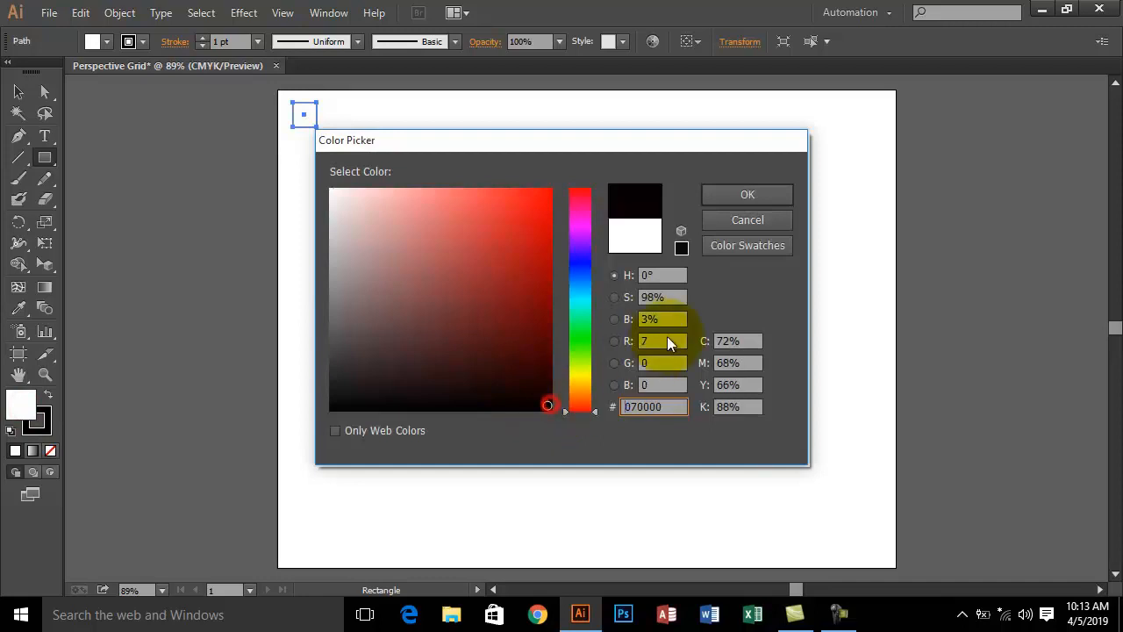
pyautogui.click(747, 195)
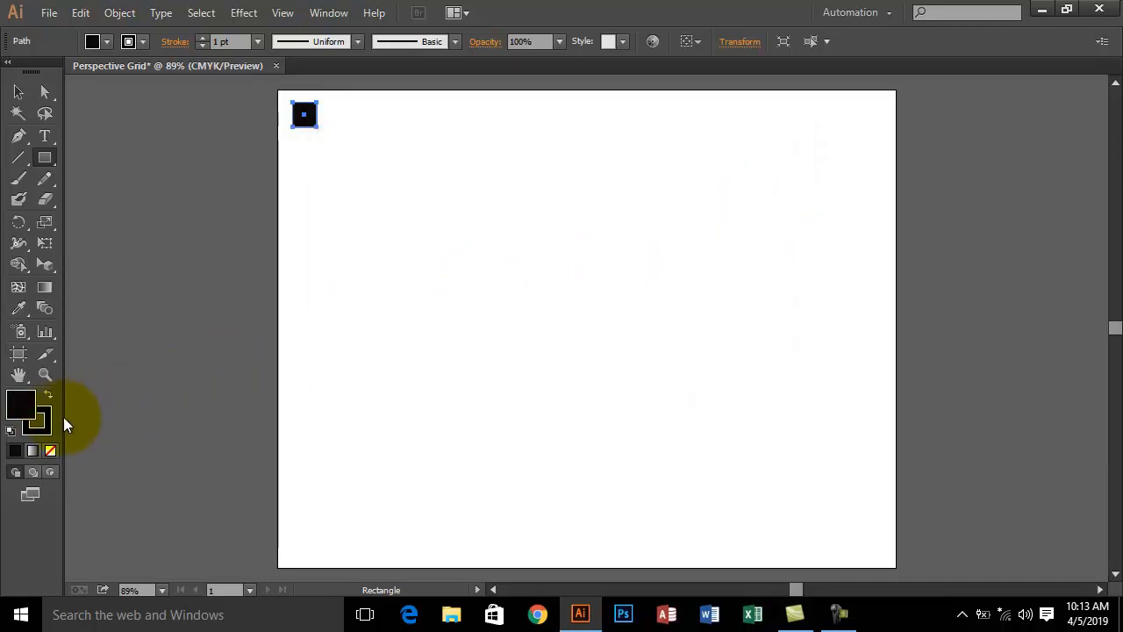
pyautogui.click(46, 423)
pyautogui.click(50, 451)
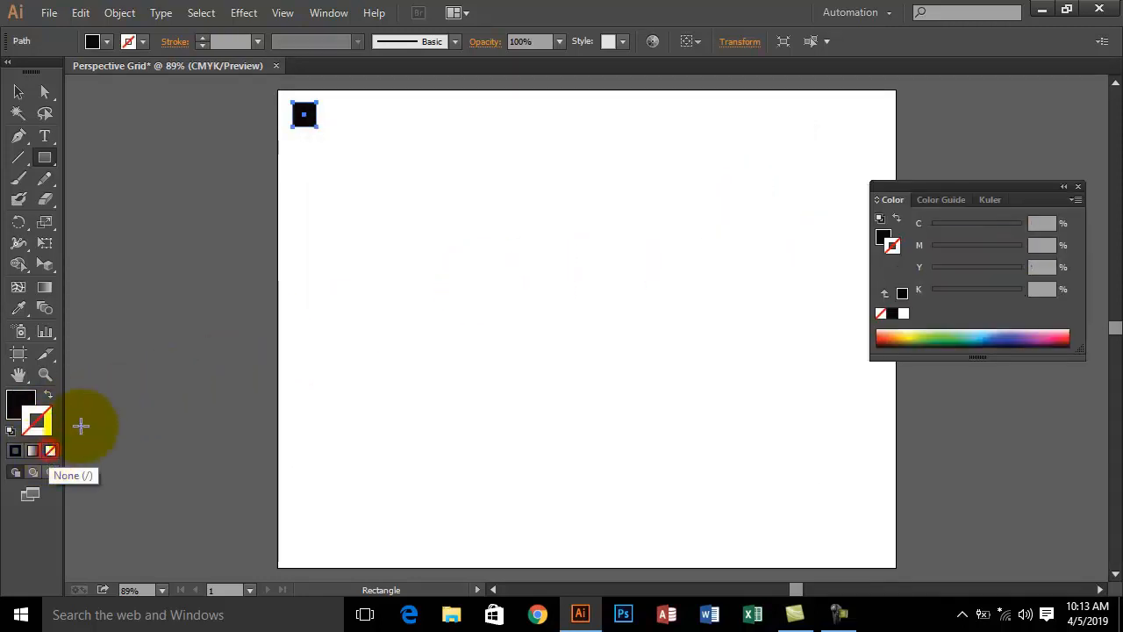
# - Duplicate the black square at even spacing to make a row of 18 across the artboard's width
pyautogui.click(19, 91)
pyautogui.click(304, 115)
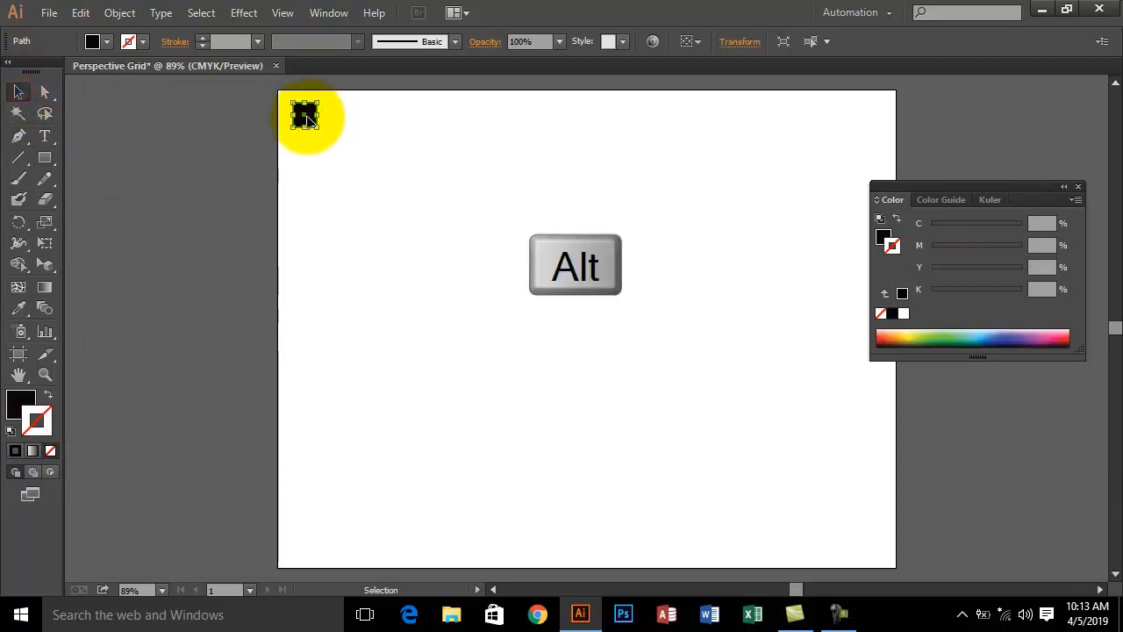
pyautogui.moveTo(306, 116); pyautogui.dragTo(339, 118)
pyautogui.hotkey('ctrl', 'd')
pyautogui.hotkey('ctrl', 'd')
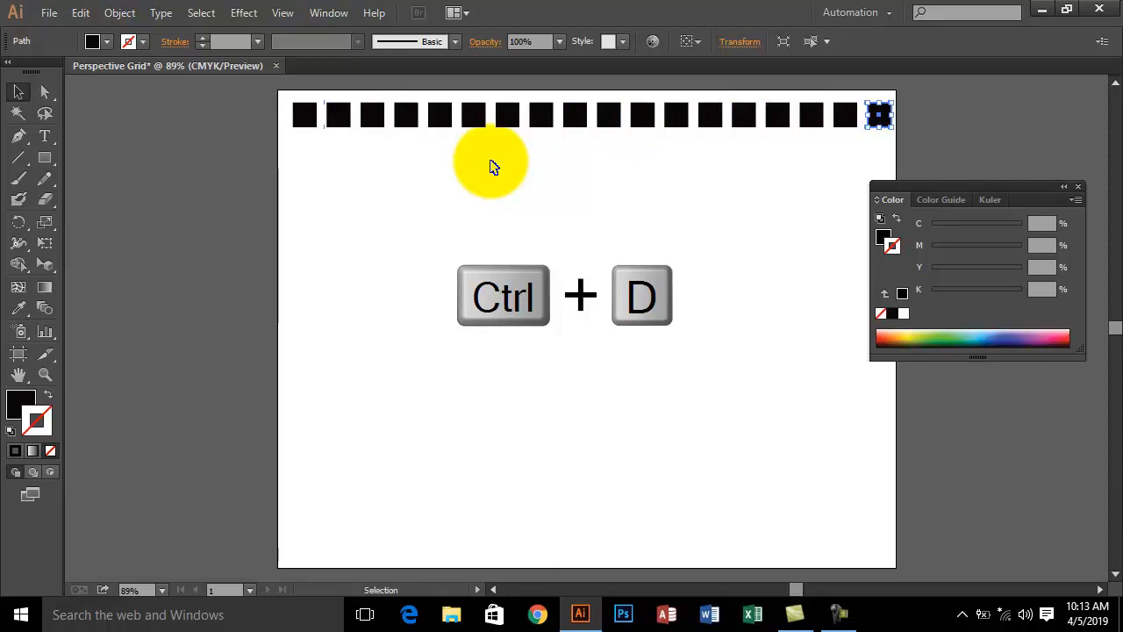
# - Draw a thin bar under the full row of squares and fill it with dark red 420010
pyautogui.click(49, 160)
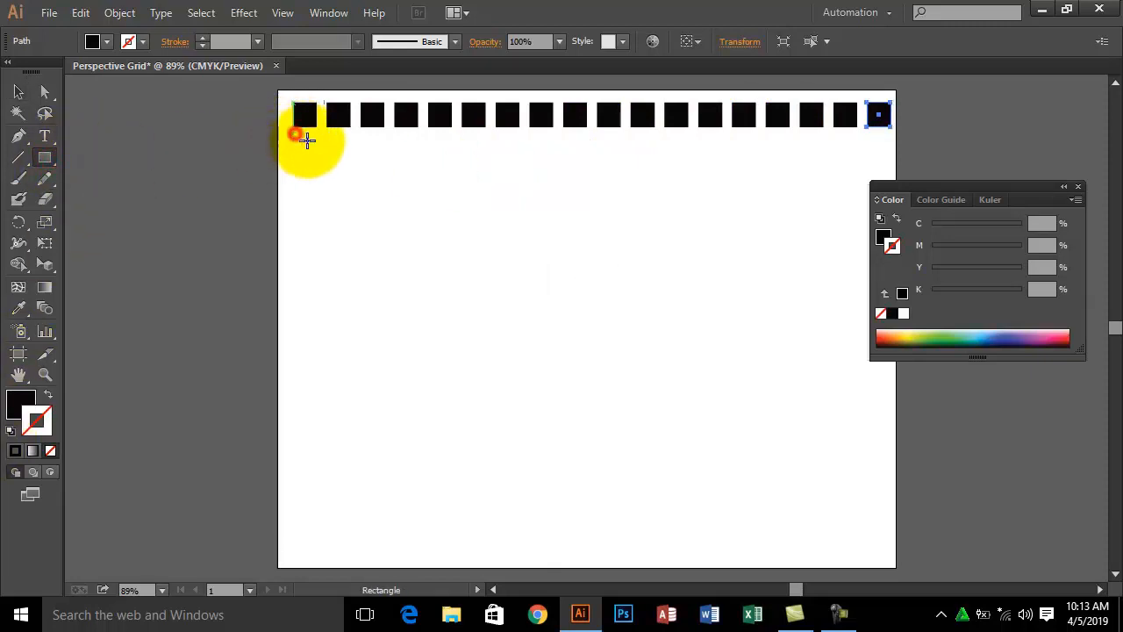
pyautogui.moveTo(293, 135)
pyautogui.mouseDown()
pyautogui.moveTo(556, 152)
pyautogui.moveTo(892, 142)
pyautogui.mouseUp()
pyautogui.doubleClick(24, 405)
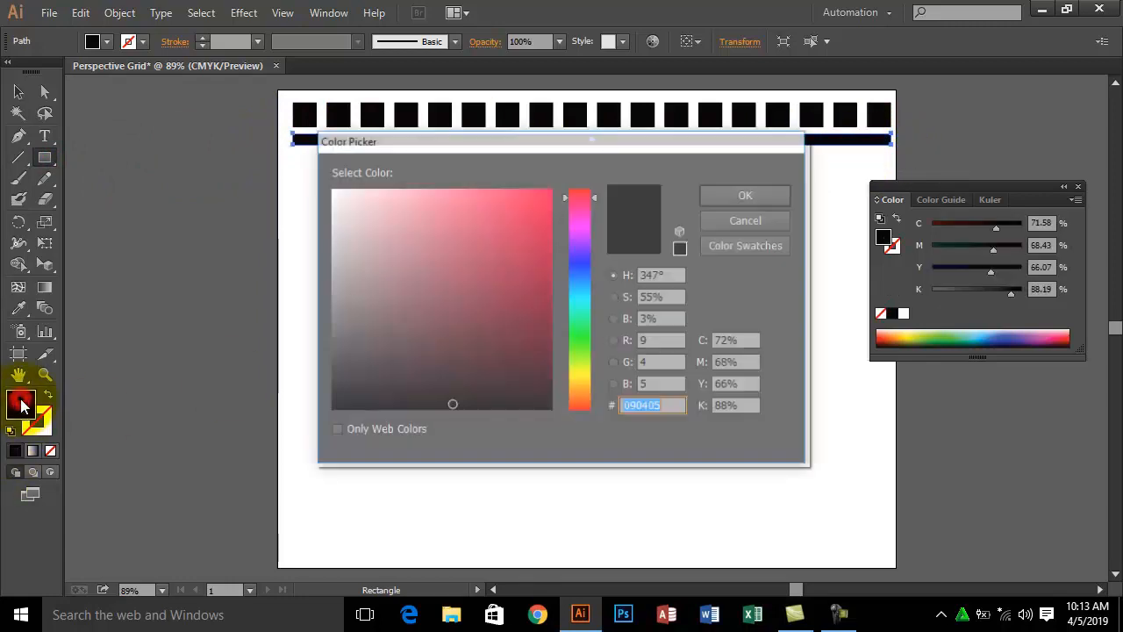
pyautogui.click(551, 344)
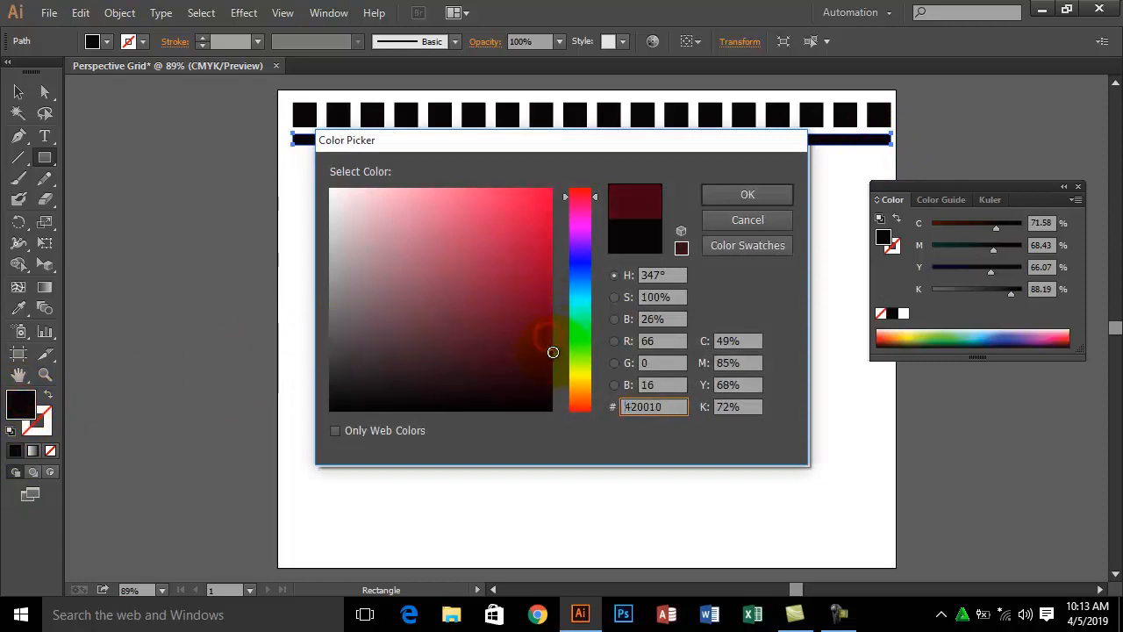
pyautogui.click(735, 209)
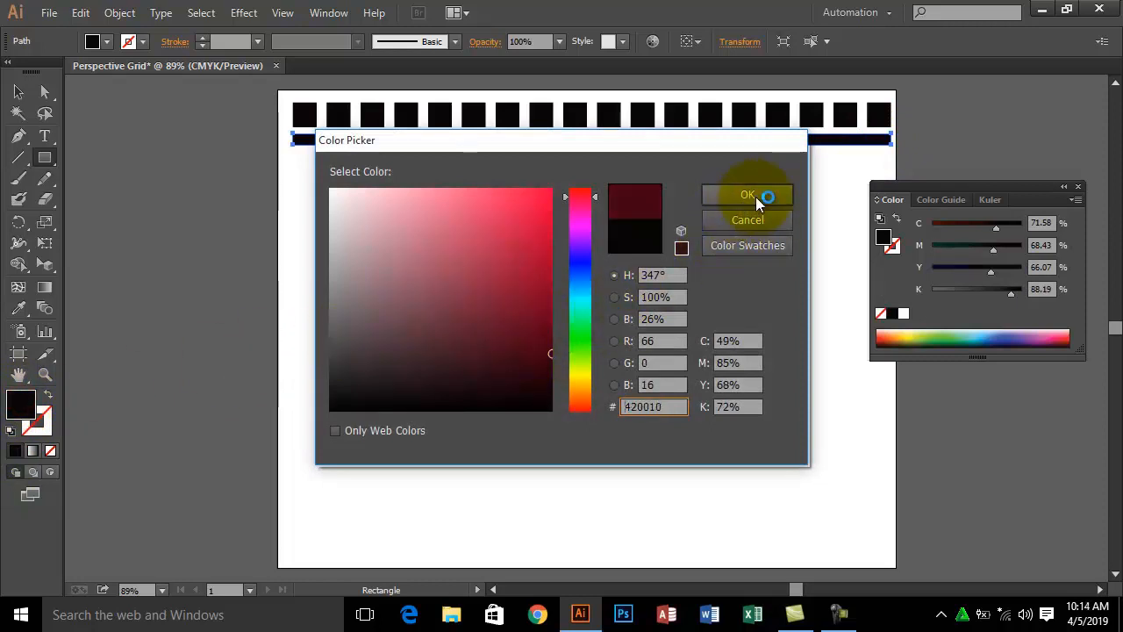
# - Duplicate the dark red bar straight down, leaving room for a row of windows between the two bars
pyautogui.click(16, 90)
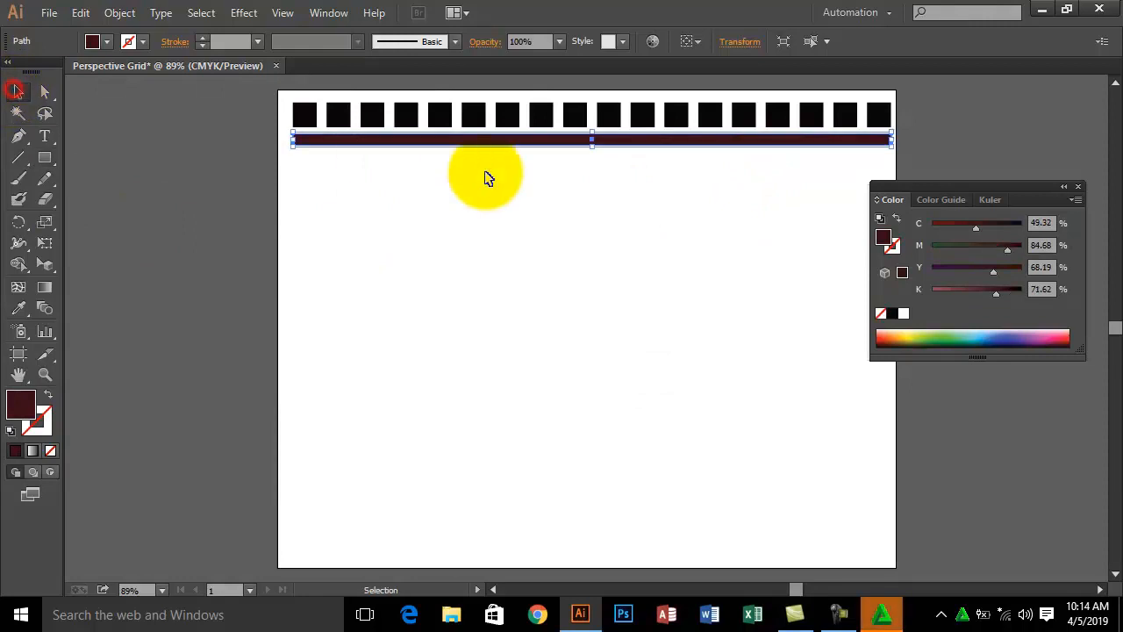
pyautogui.press('alt')
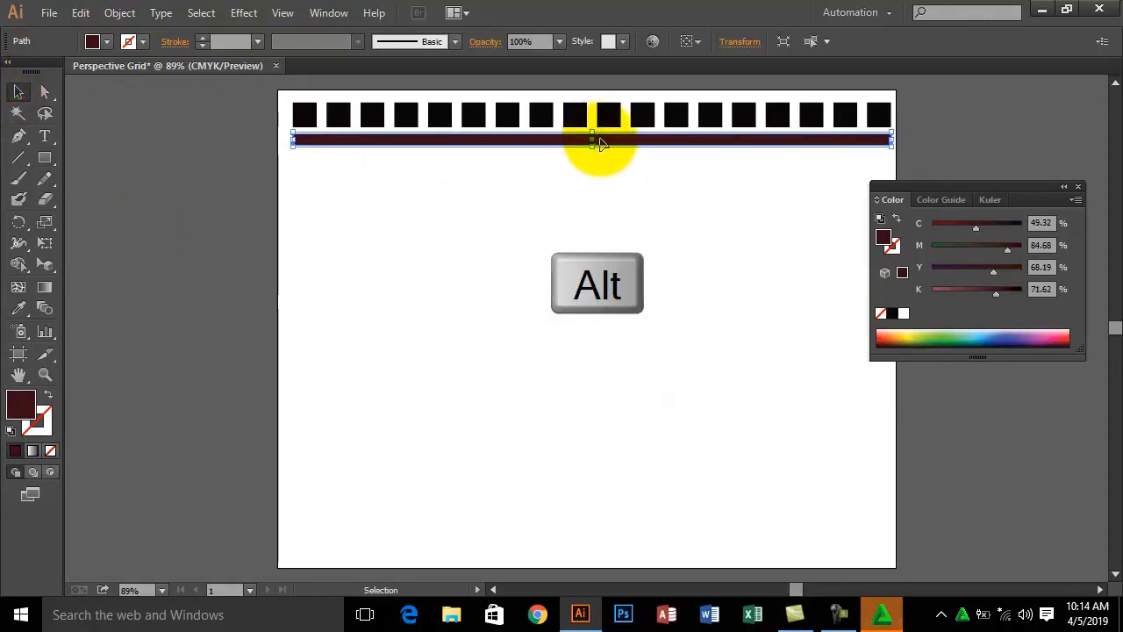
pyautogui.moveTo(604, 142); pyautogui.dragTo(609, 212)
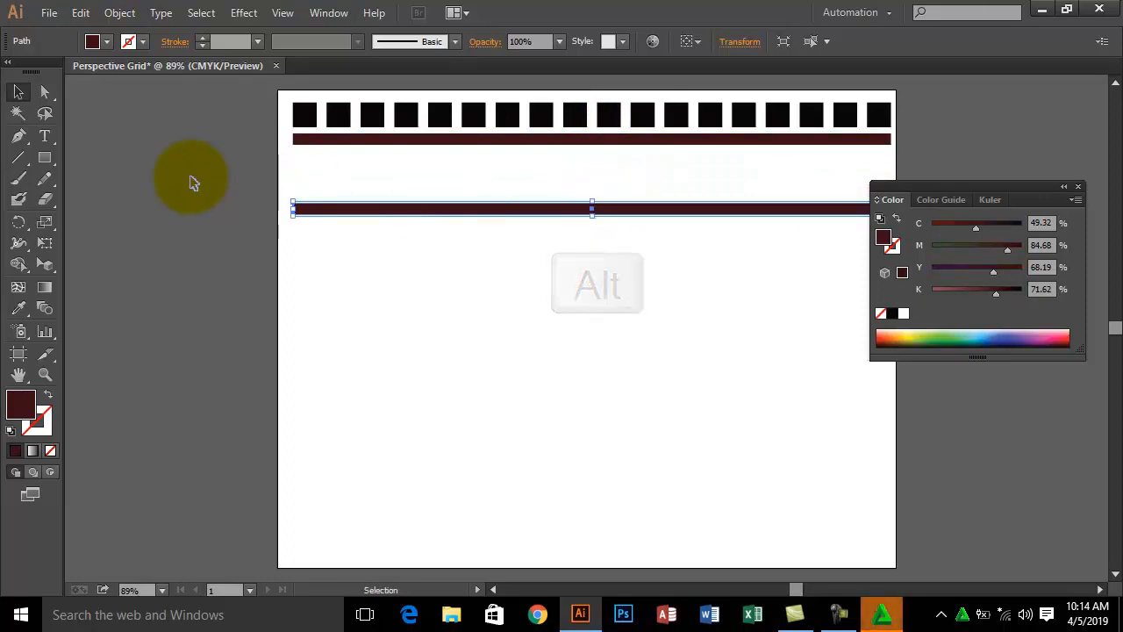
# - Draw a dark red window rectangle between the two bars and duplicate it into an evenly spaced row of six
pyautogui.click(45, 157)
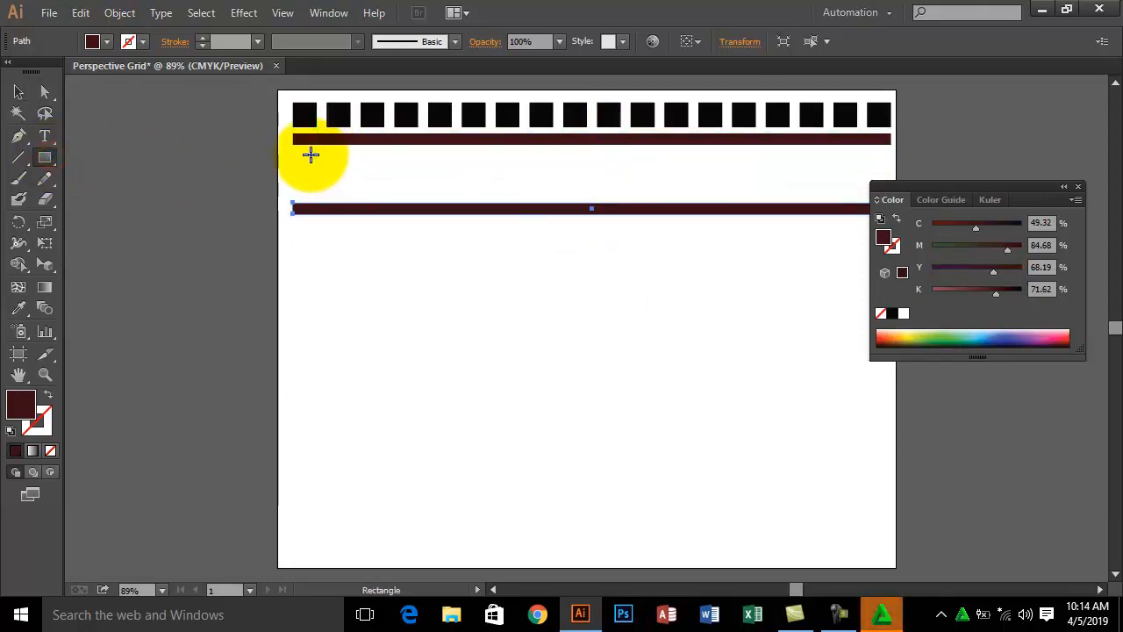
pyautogui.moveTo(310, 154); pyautogui.dragTo(419, 185)
pyautogui.click(21, 95)
pyautogui.press('alt')
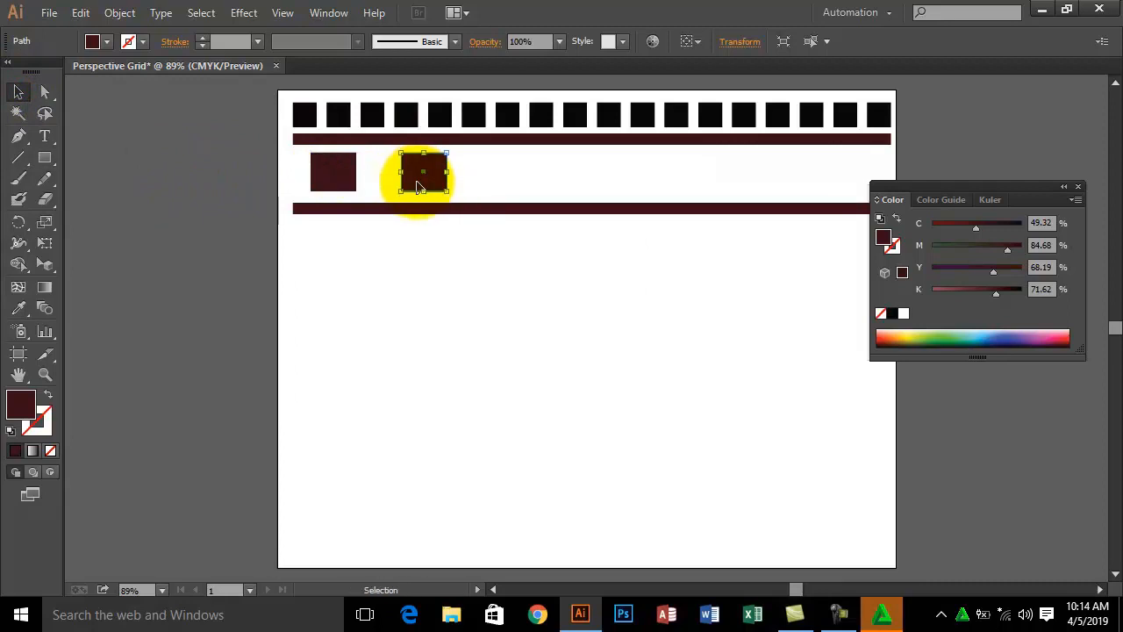
pyautogui.hotkey('ctrl', 'd')
pyautogui.hotkey('ctrl', 'd')
pyautogui.hotkey('ctrl', 'd')
pyautogui.hotkey('ctrl', 'd')
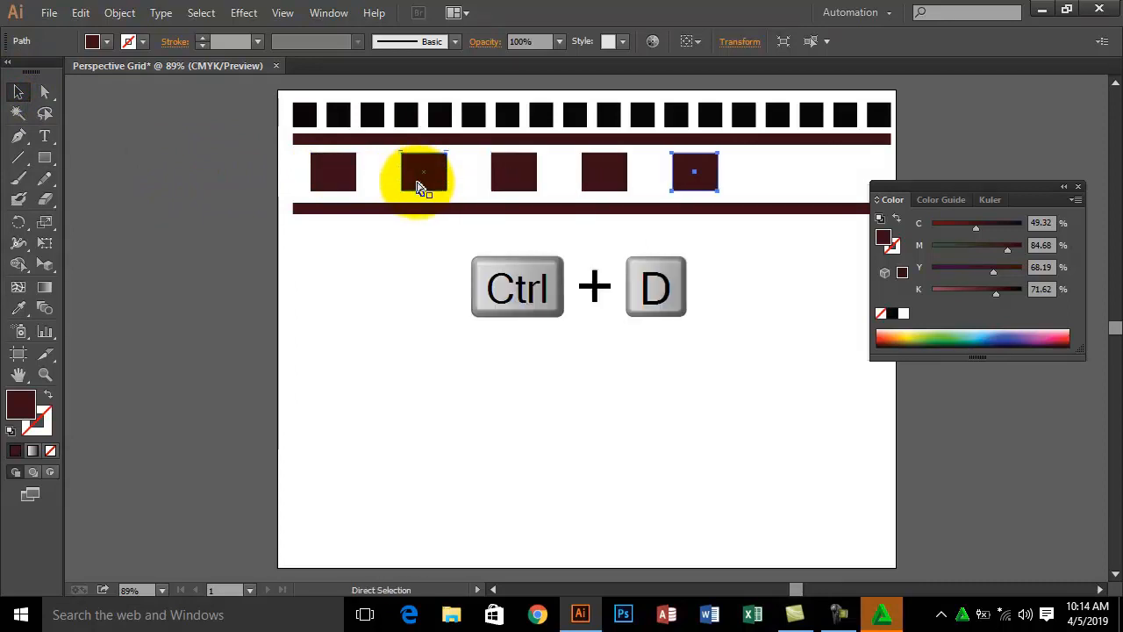
pyautogui.hotkey('ctrl', 'd')
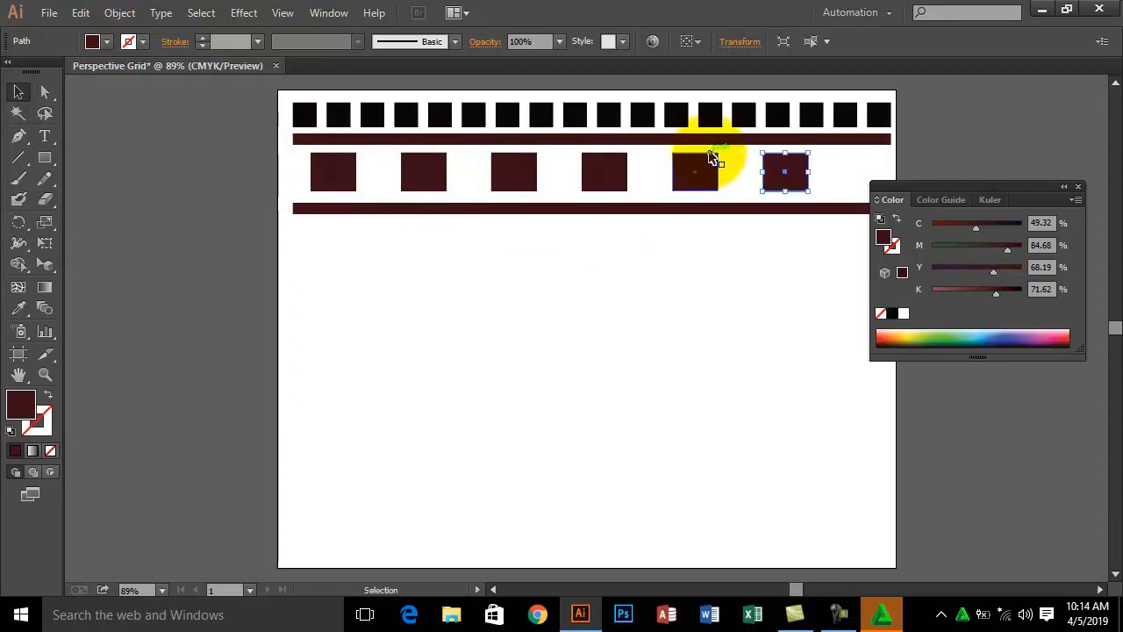
# - Shift the six window rectangles together slightly to the right to center them along the bars, and deselect them
pyautogui.moveTo(231, 164); pyautogui.dragTo(851, 176)
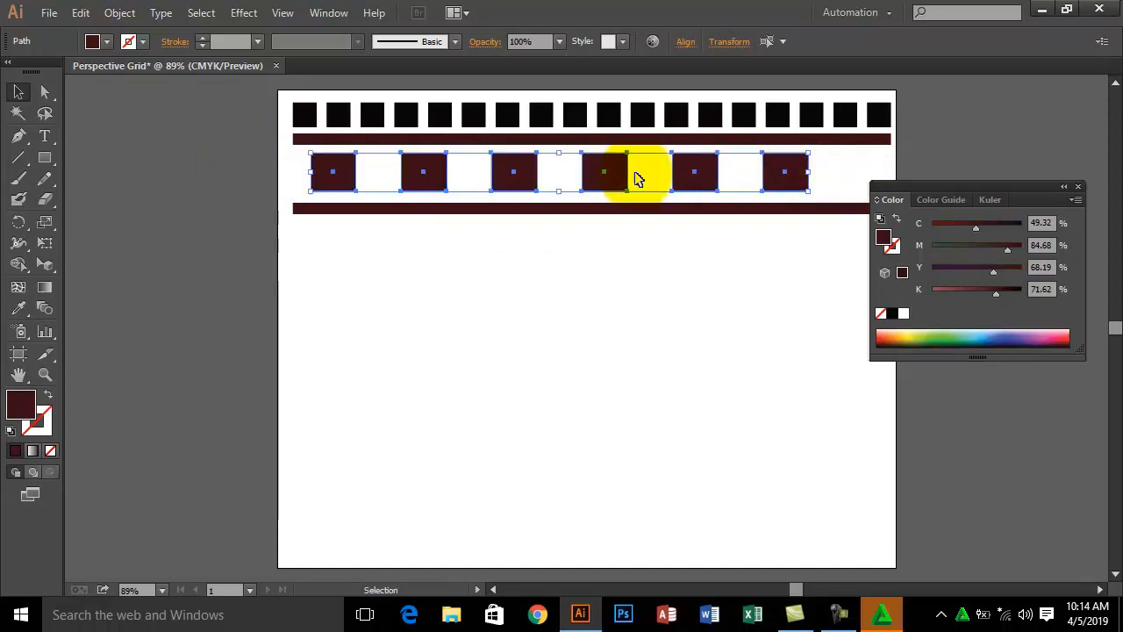
pyautogui.moveTo(615, 174); pyautogui.dragTo(629, 173)
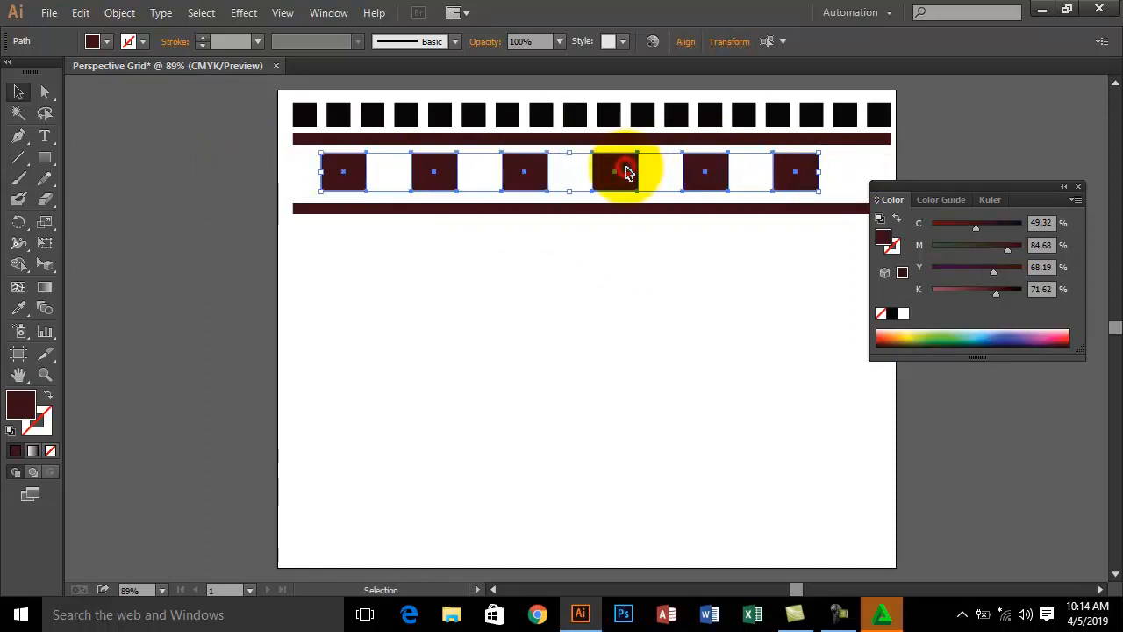
pyautogui.moveTo(628, 173)
pyautogui.mouseDown()
pyautogui.moveTo(646, 170)
pyautogui.moveTo(634, 174)
pyautogui.mouseUp()
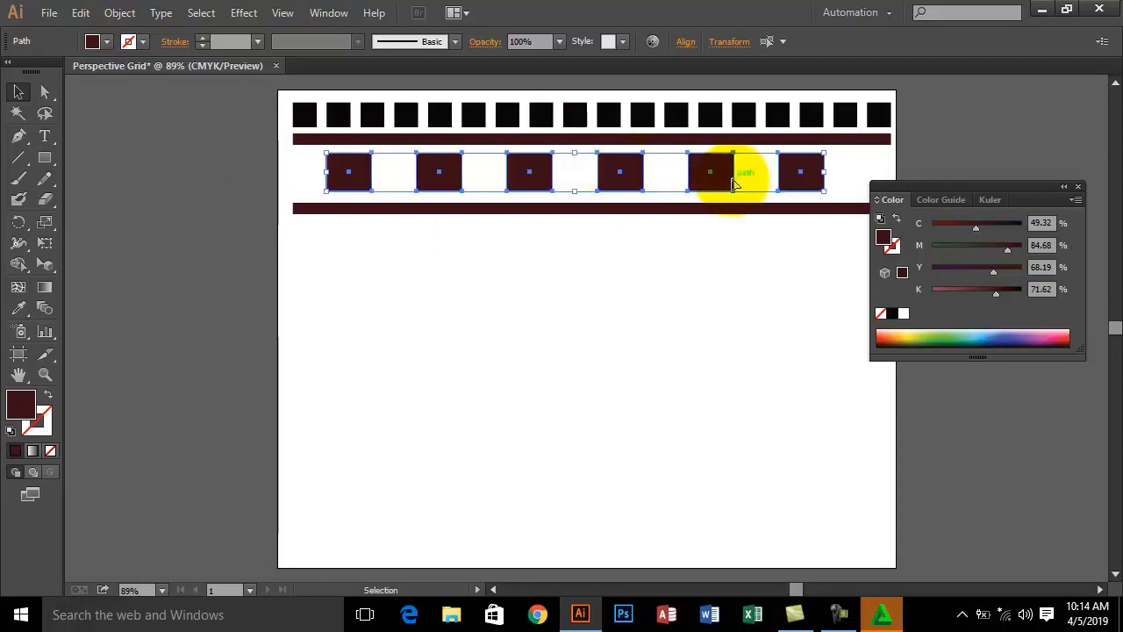
pyautogui.click(244, 158)
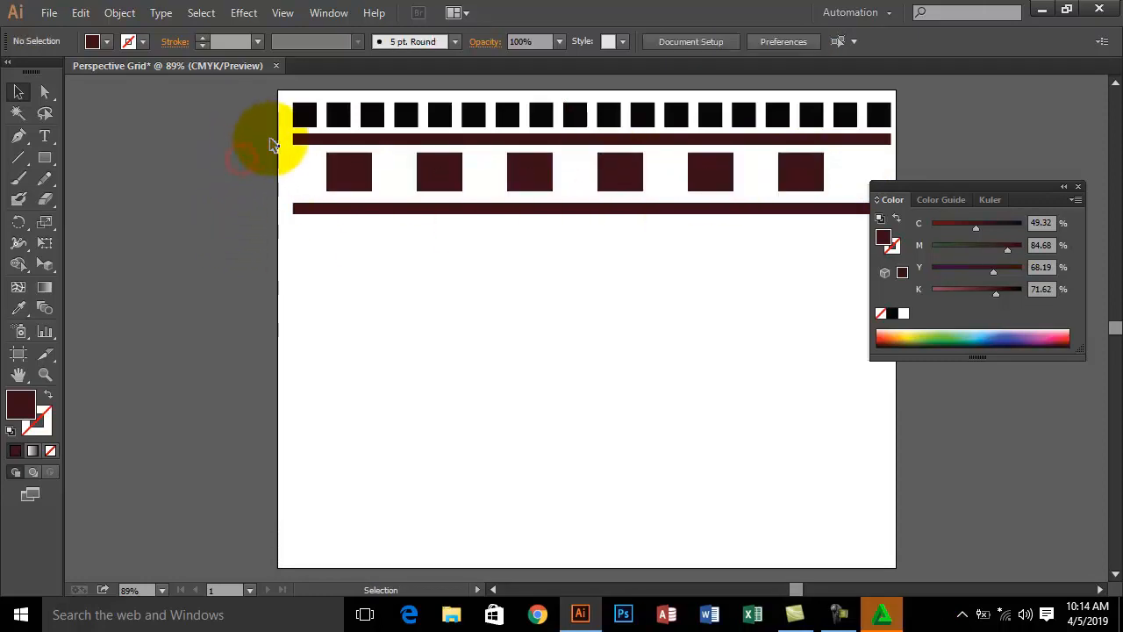
# - Duplicate the two bars and their window row straight down four times to form five evenly spaced storeys
pyautogui.moveTo(275, 142); pyautogui.dragTo(896, 207)
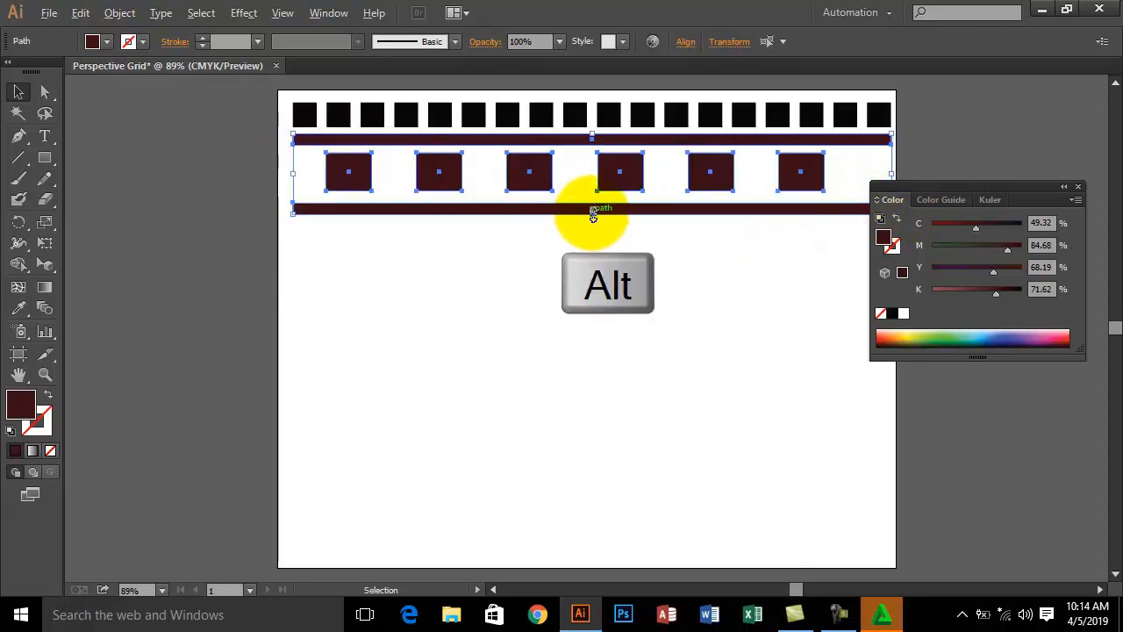
pyautogui.moveTo(592, 211); pyautogui.dragTo(598, 314)
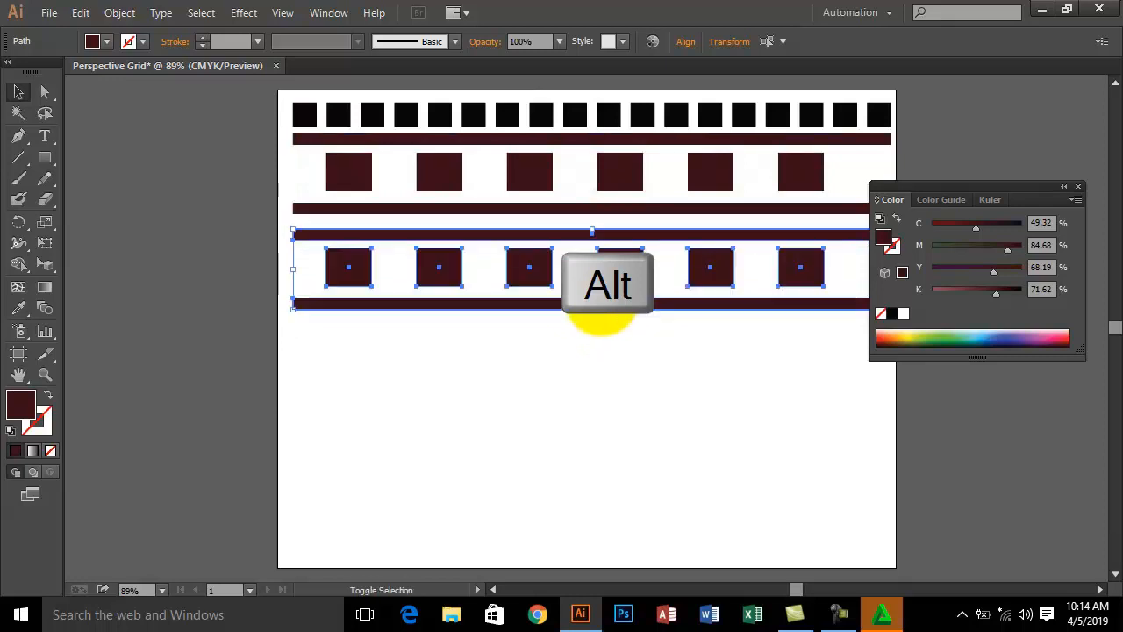
pyautogui.hotkey('ctrl', 'd')
pyautogui.hotkey('ctrl', 'd')
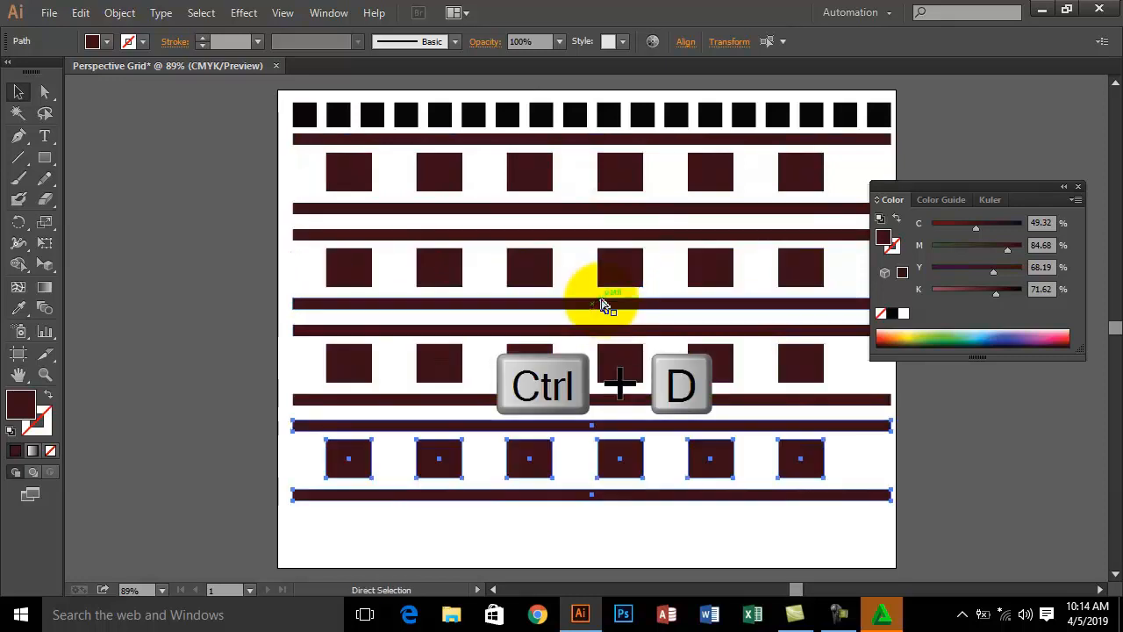
pyautogui.hotkey('ctrl', 'd')
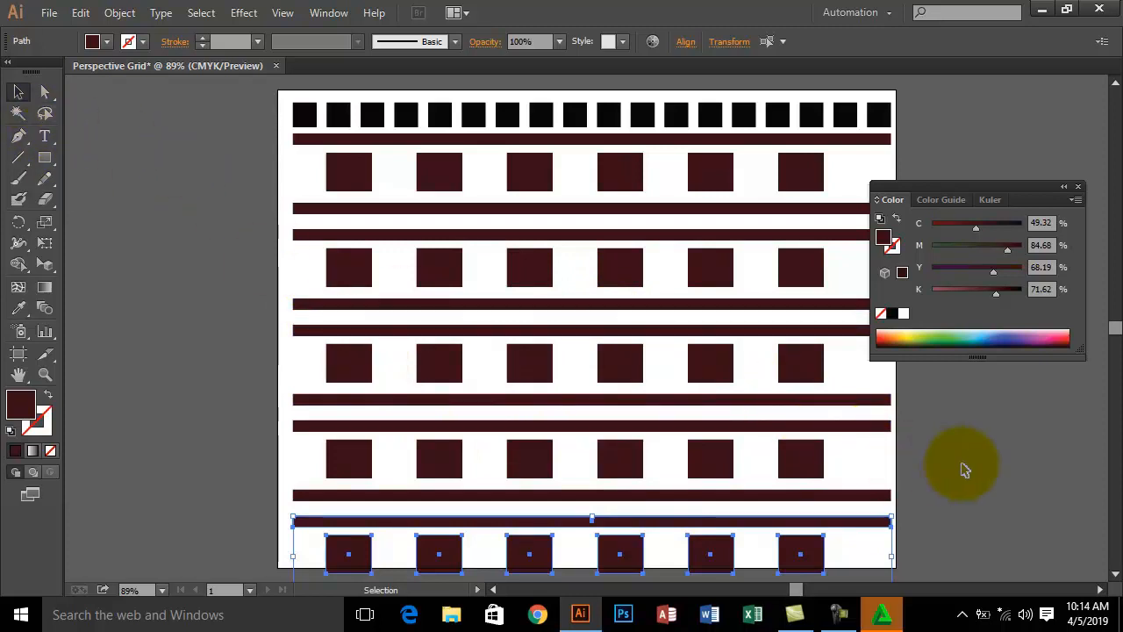
# - Draw a rectangle covering the whole facade, from the parapet squares to the lowest bar, and fill it with light blue 75D2FC
pyautogui.scroll(-1, 963, 468)
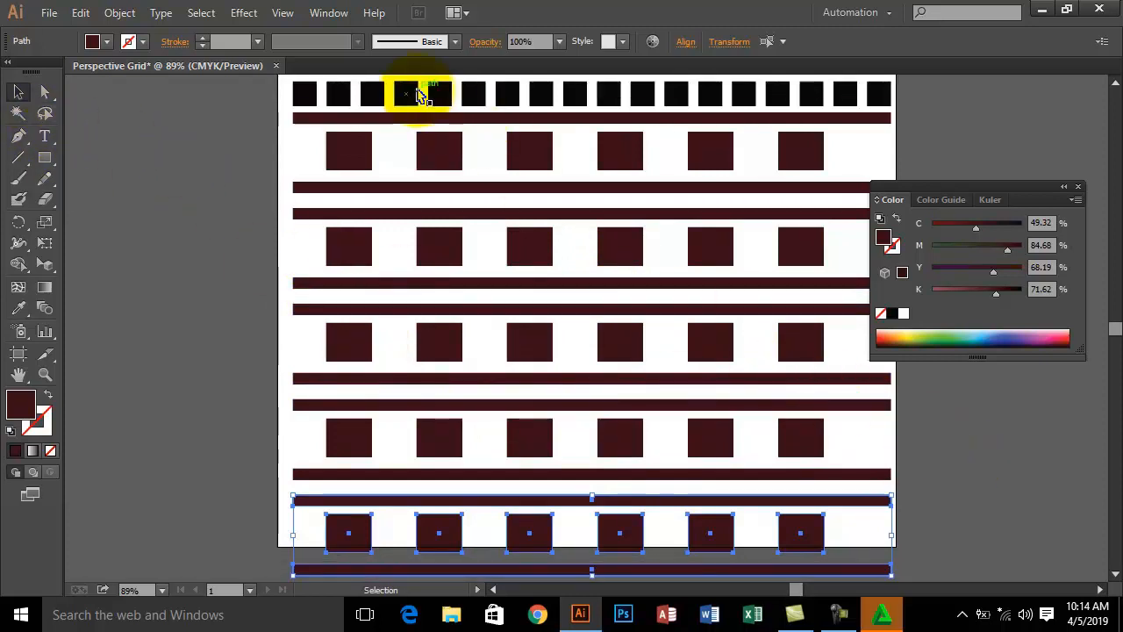
pyautogui.hotkey('ctrl', '-')
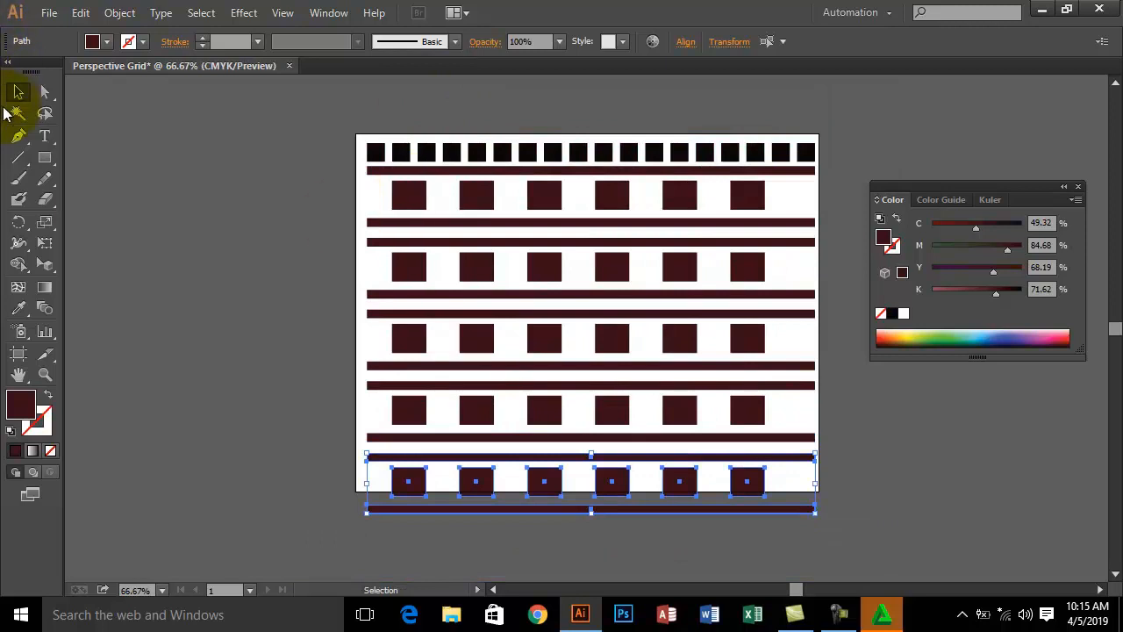
pyautogui.click(46, 159)
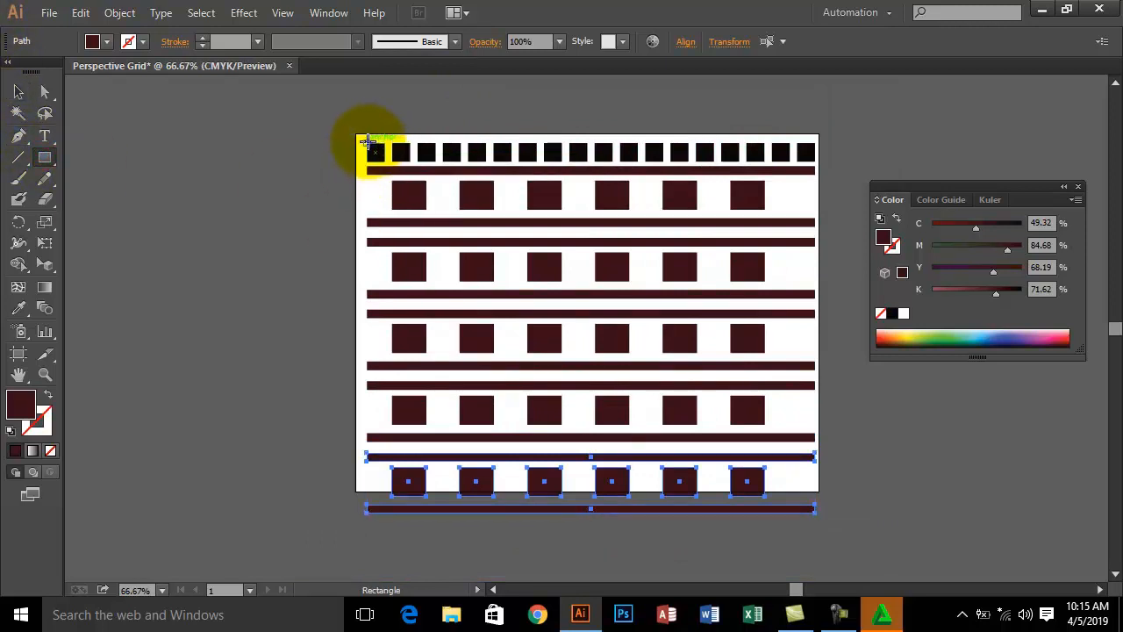
pyautogui.moveTo(369, 143); pyautogui.dragTo(816, 510)
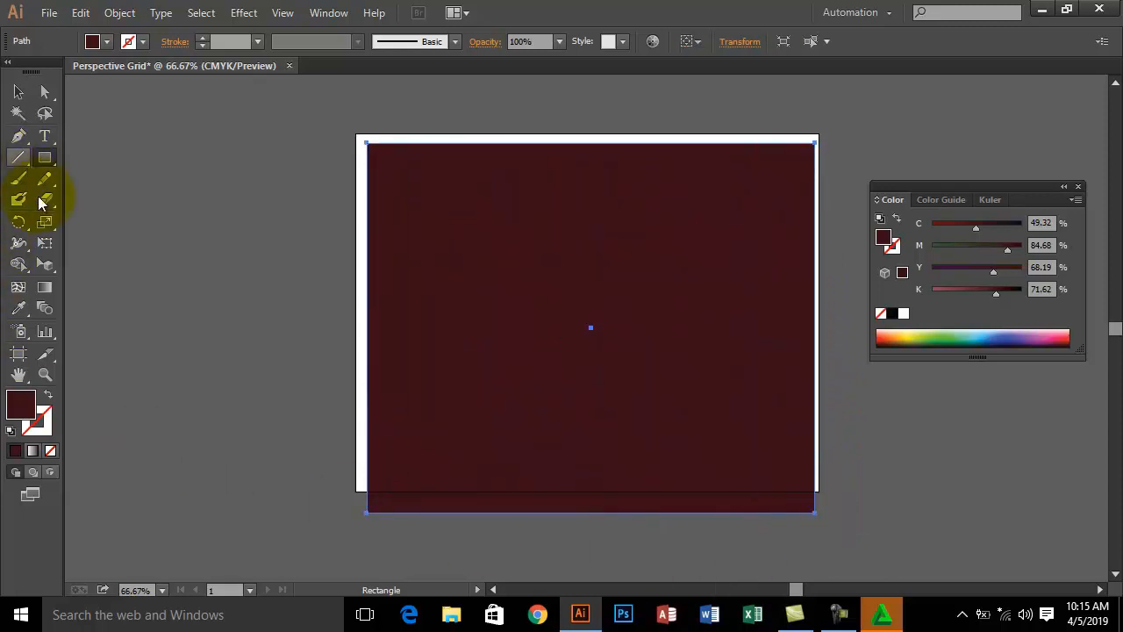
pyautogui.doubleClick(29, 406)
pyautogui.click(580, 289)
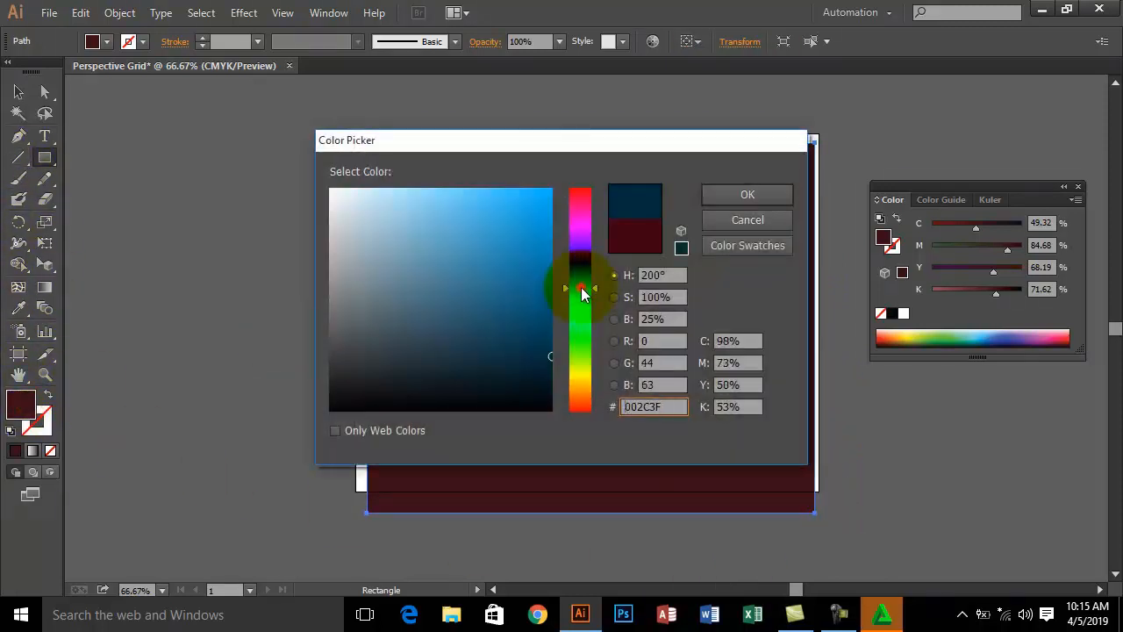
pyautogui.click(452, 190)
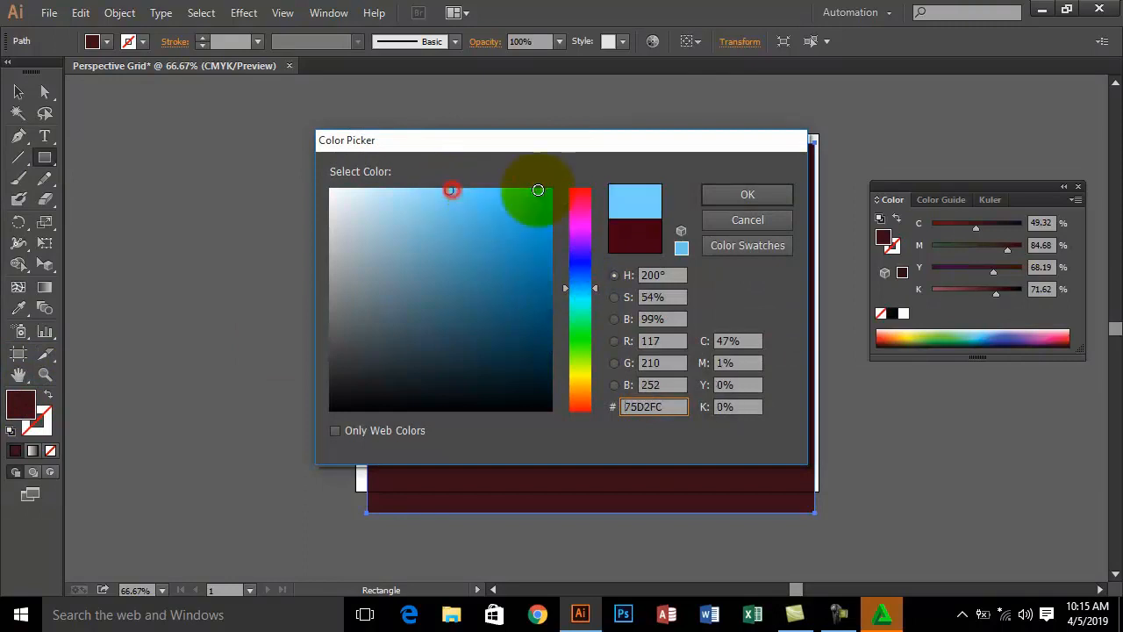
pyautogui.click(746, 195)
# - Send the light blue rectangle behind all the squares, bars and windows
pyautogui.click(18, 91)
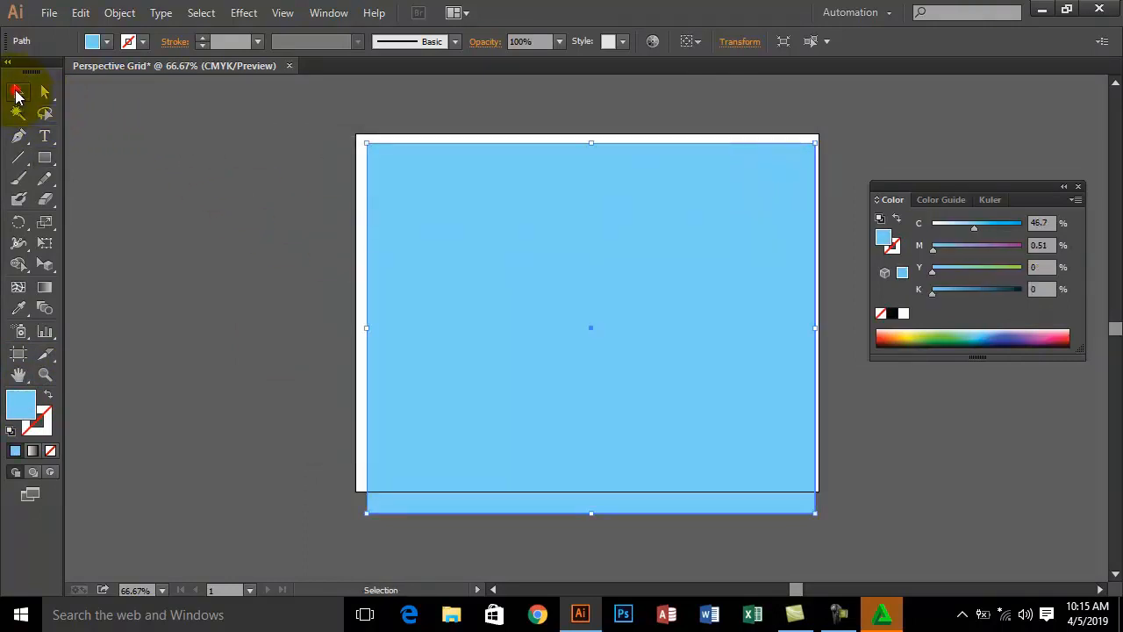
pyautogui.click(119, 13)
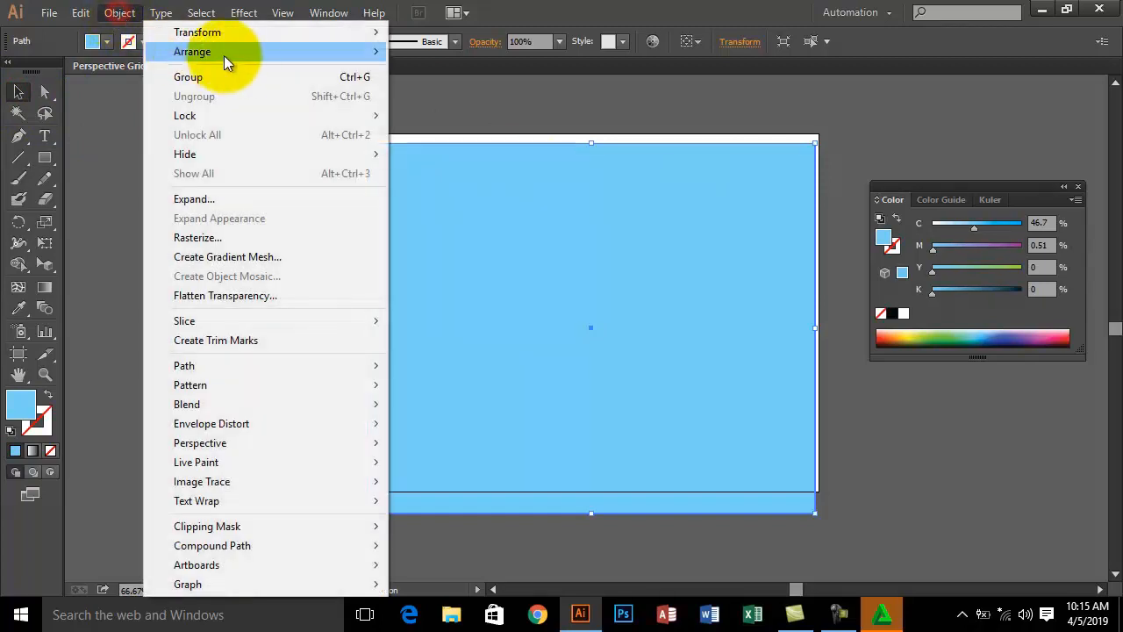
pyautogui.moveTo(234, 51)
pyautogui.click(437, 110)
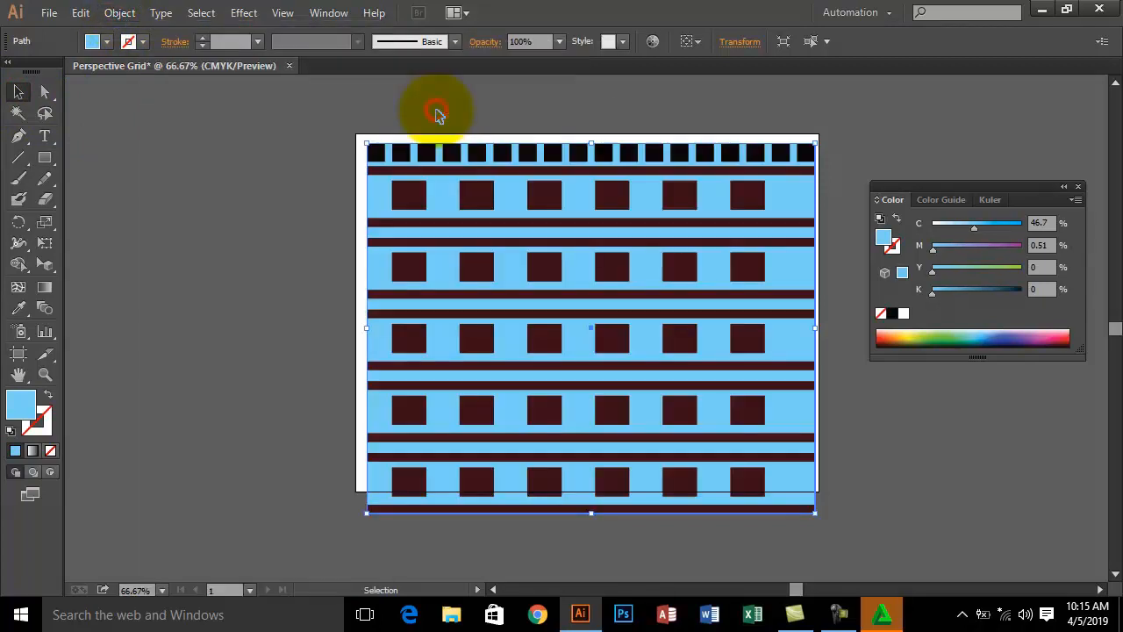
# - Group all the facade elements together with the light blue background
pyautogui.moveTo(285, 116); pyautogui.dragTo(859, 545)
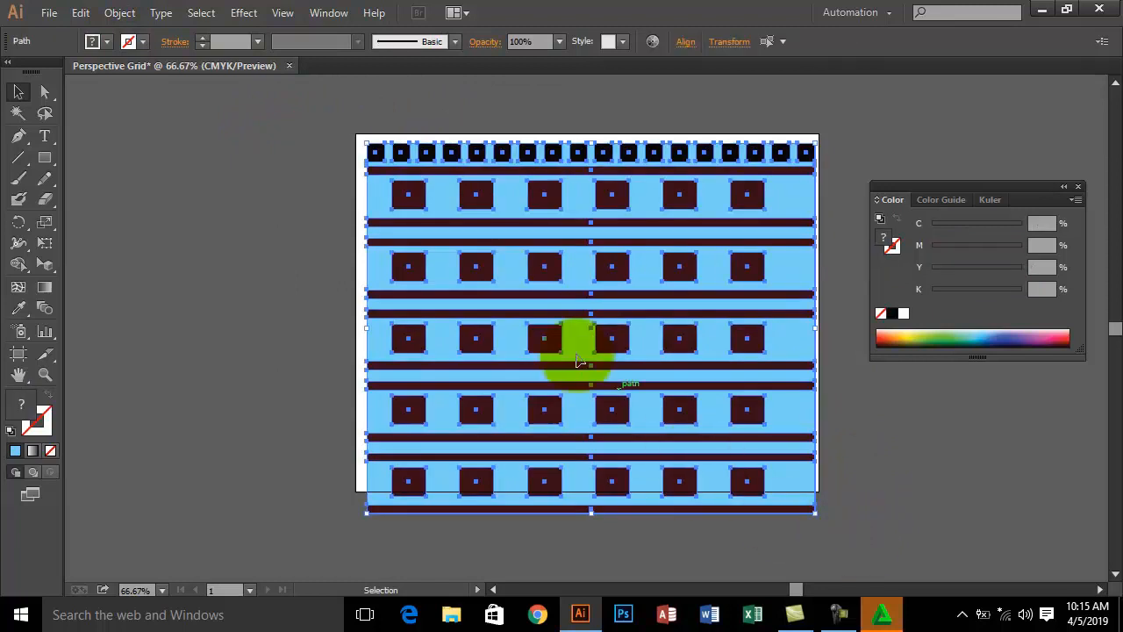
pyautogui.click(123, 12)
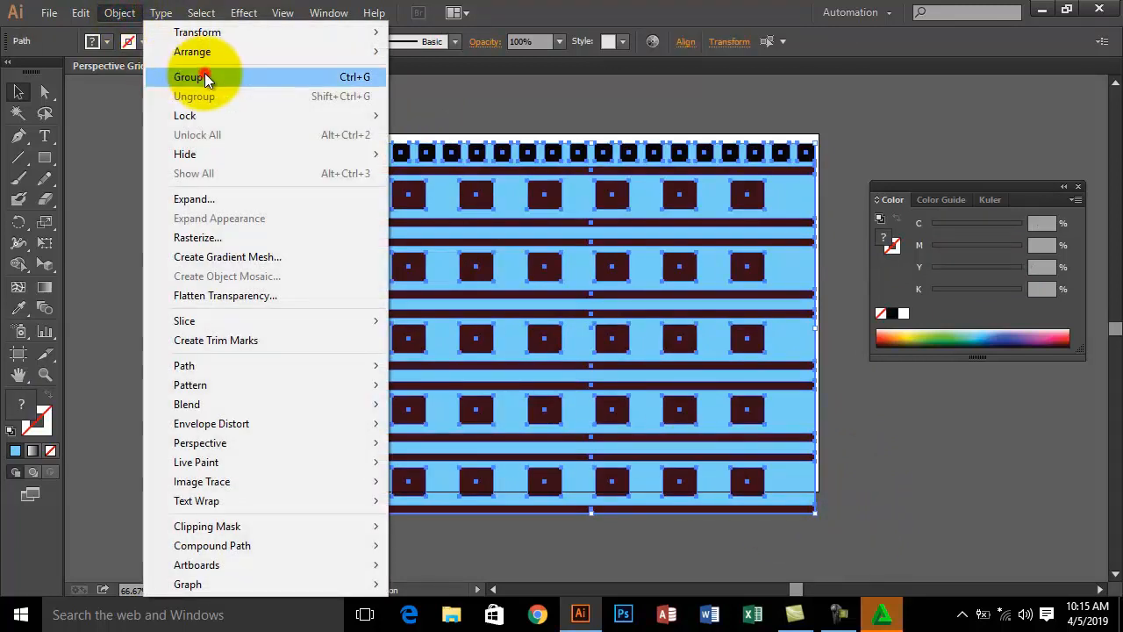
pyautogui.click(207, 79)
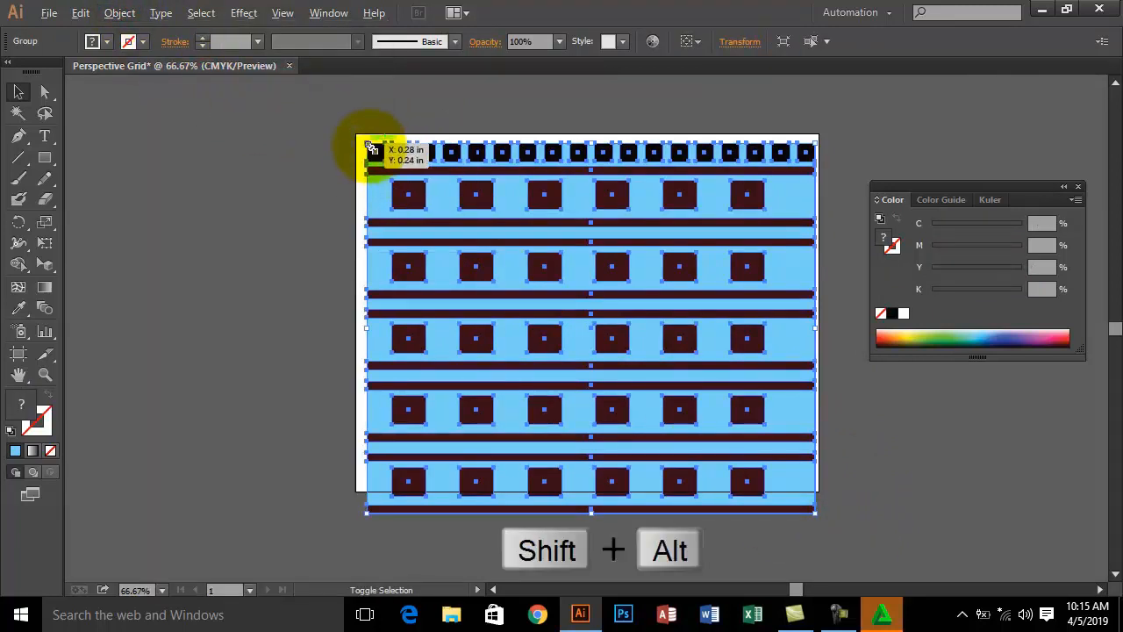
# - Scale the facade group down proportionally about its centre and place a copy beyond the artboard's upper right corner
pyautogui.moveTo(369, 149); pyautogui.dragTo(507, 260)
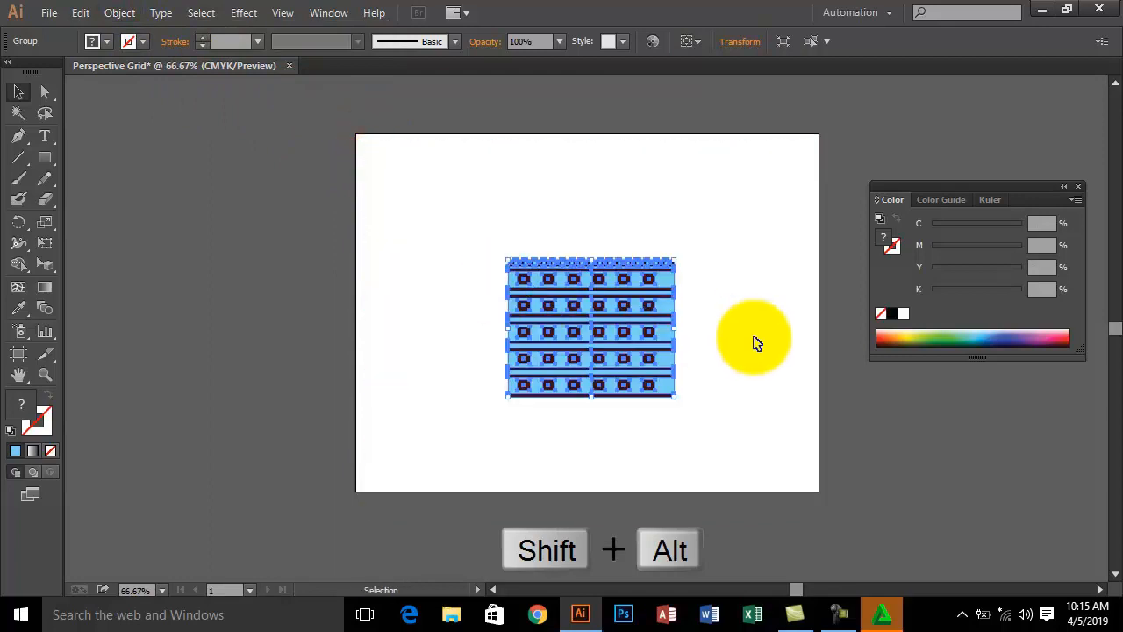
pyautogui.moveTo(596, 333); pyautogui.dragTo(898, 160)
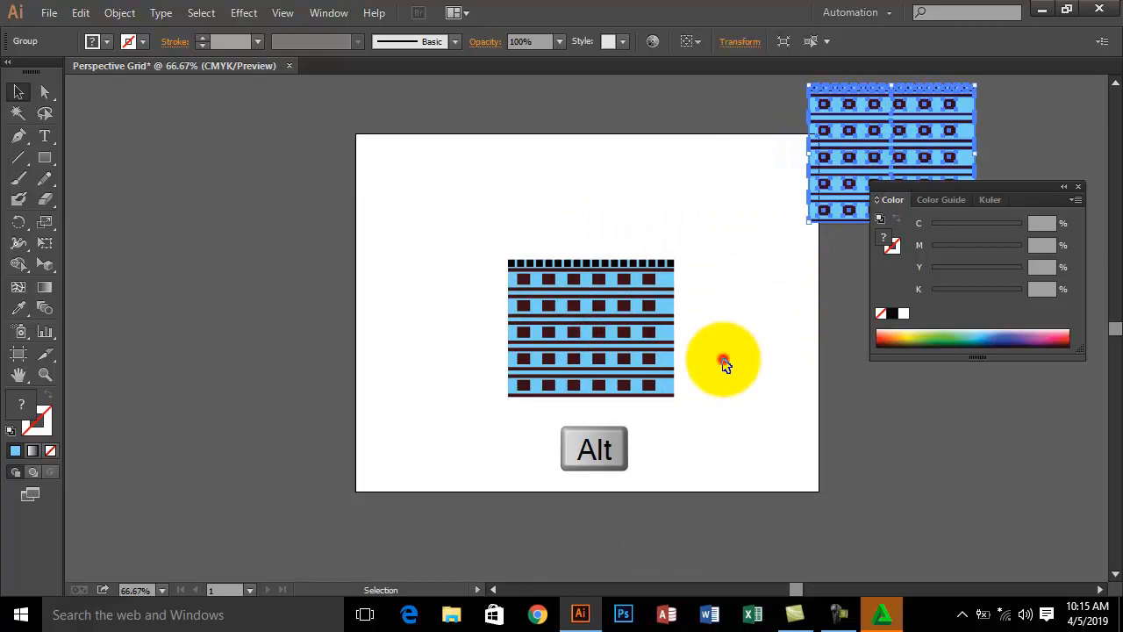
pyautogui.click(725, 363)
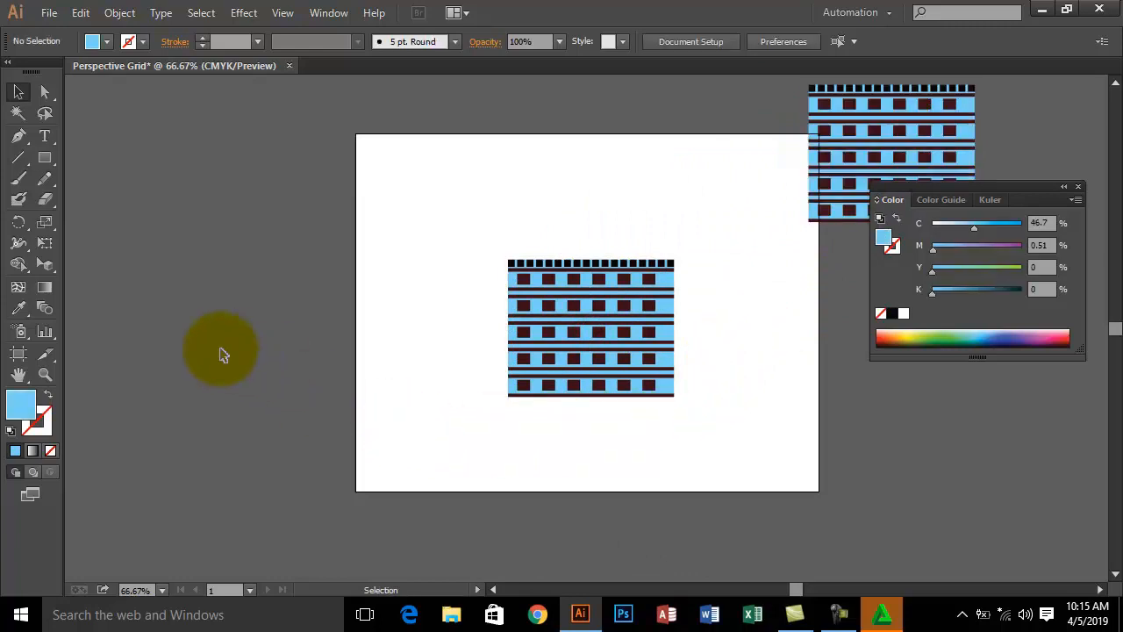
# - Show the perspective grid and switch to the Perspective Selection tool
pyautogui.click(53, 265)
pyautogui.click(131, 265)
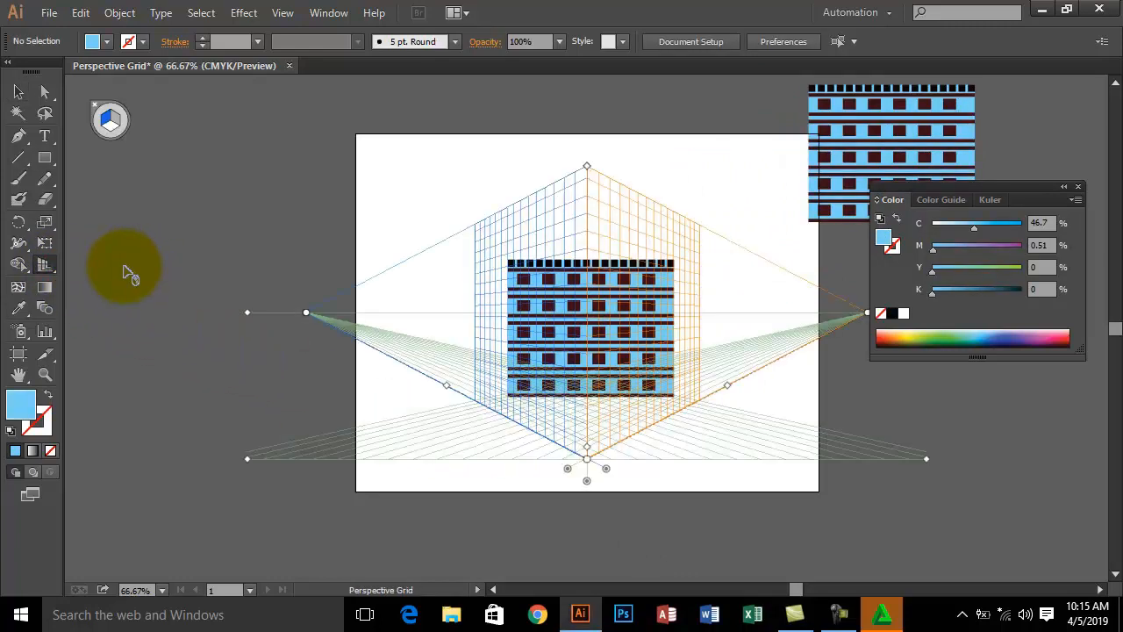
pyautogui.moveTo(53, 269); pyautogui.dragTo(114, 282)
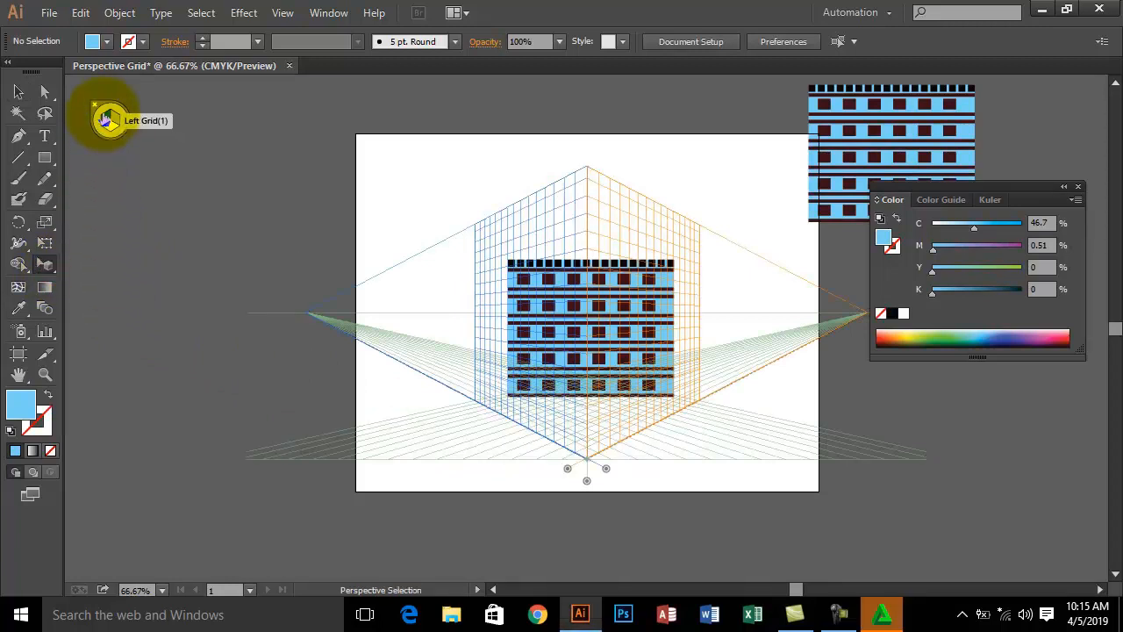
# - Attach the central facade to the left grid plane and stretch it down and outward to fill that plane
pyautogui.moveTo(597, 269); pyautogui.dragTo(569, 220)
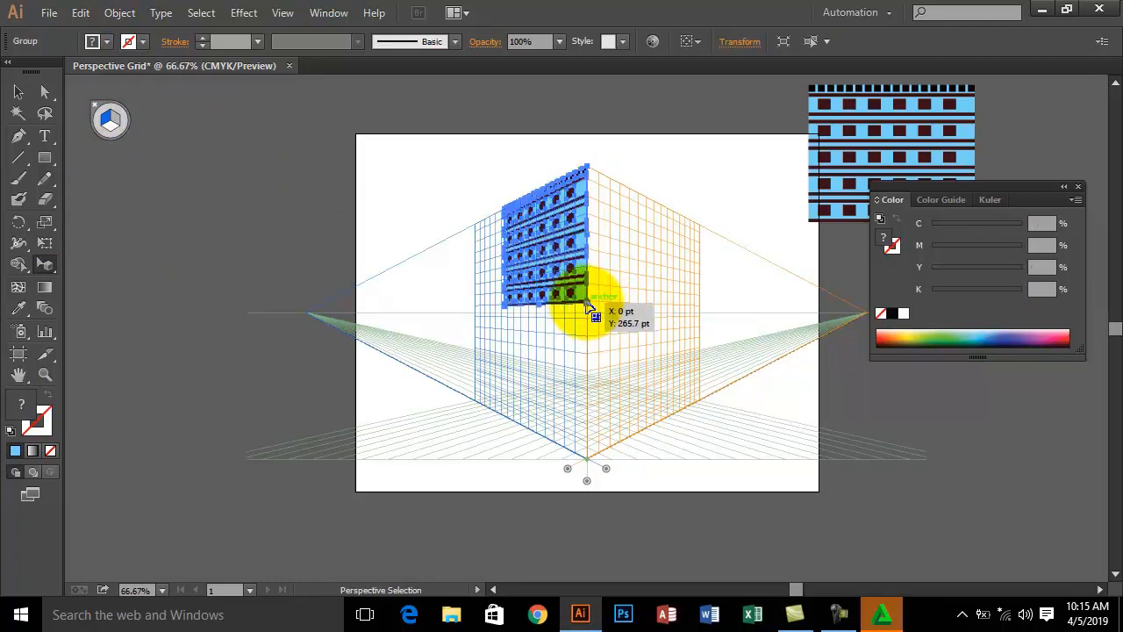
pyautogui.moveTo(588, 303); pyautogui.dragTo(584, 466)
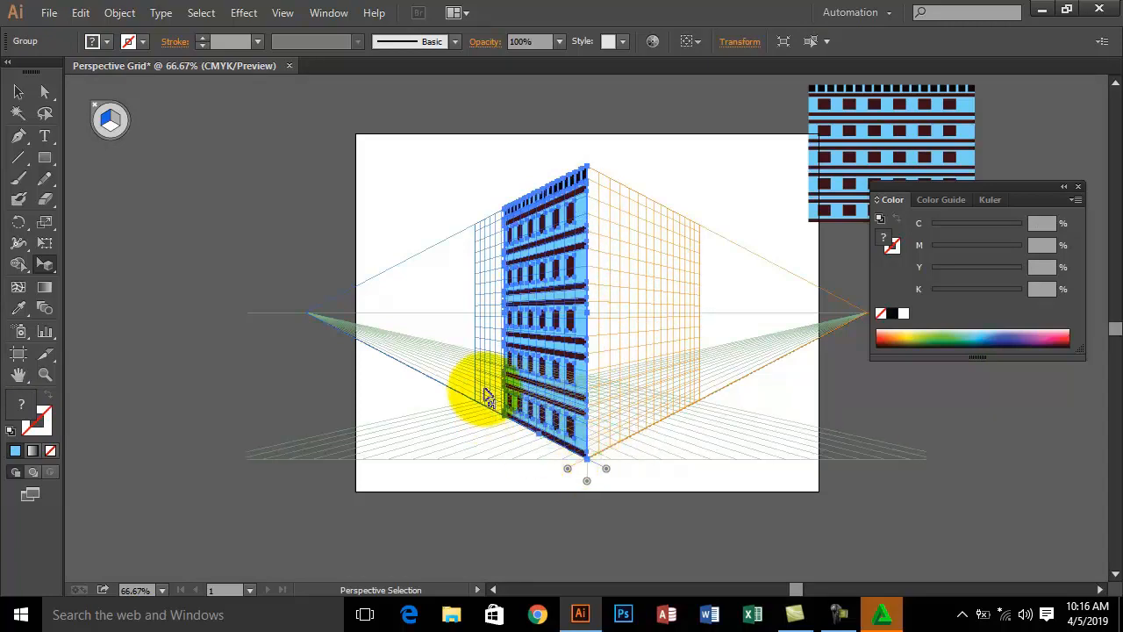
pyautogui.moveTo(509, 426); pyautogui.dragTo(473, 410)
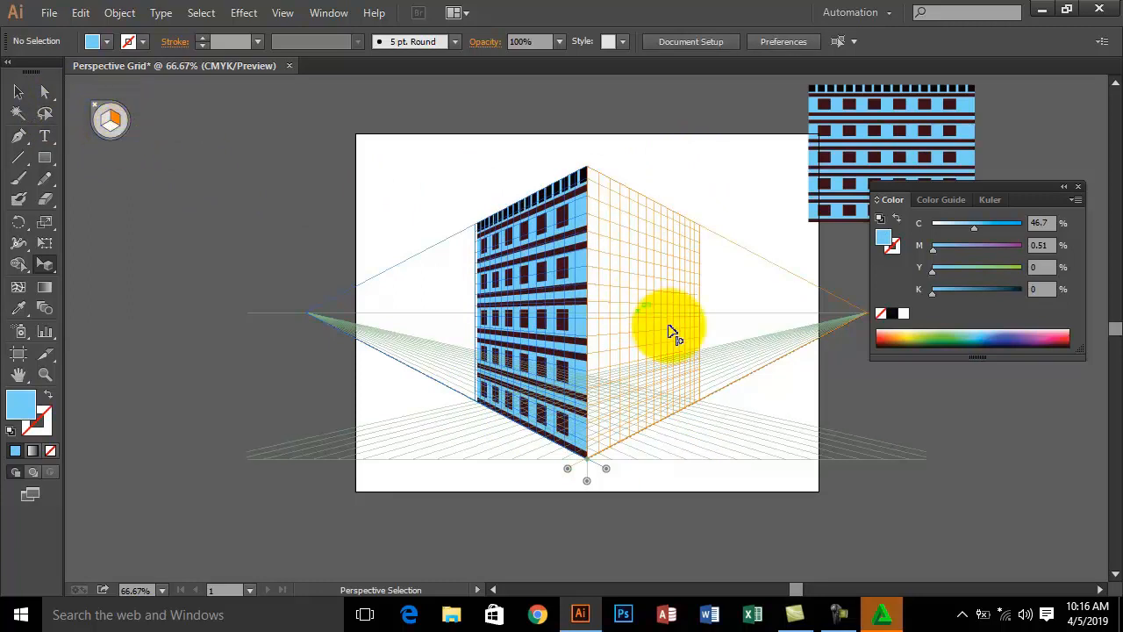
# - Attach the facade copy to the right grid plane, stretch it to fill that plane, and deselect it
pyautogui.moveTo(877, 111); pyautogui.dragTo(635, 219)
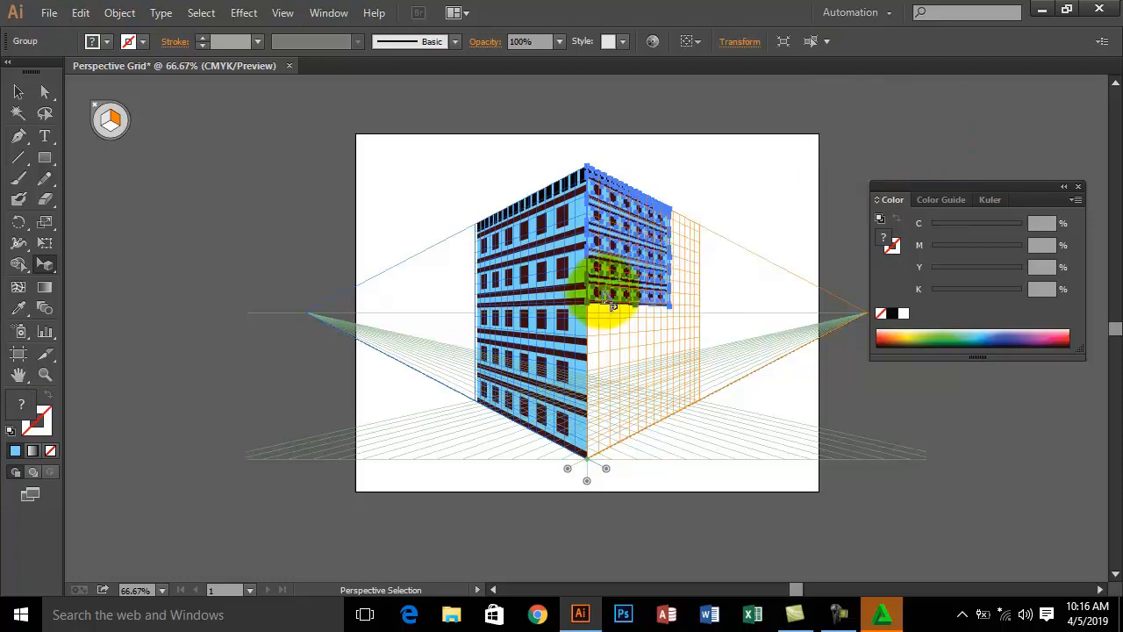
pyautogui.moveTo(593, 311); pyautogui.dragTo(588, 458)
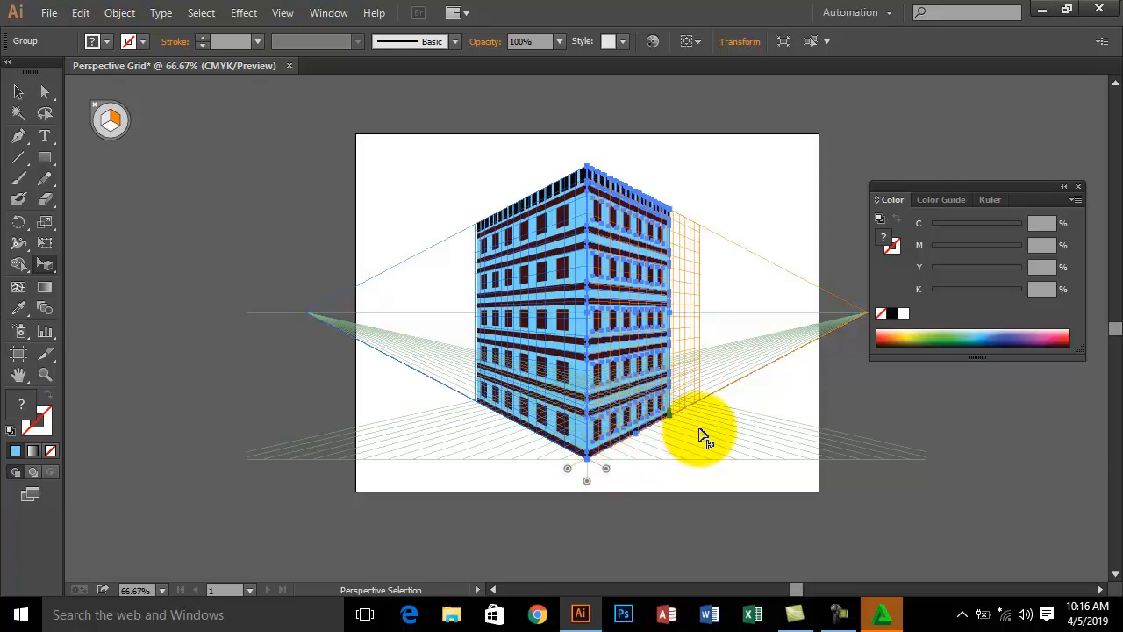
pyautogui.moveTo(676, 422); pyautogui.dragTo(722, 411)
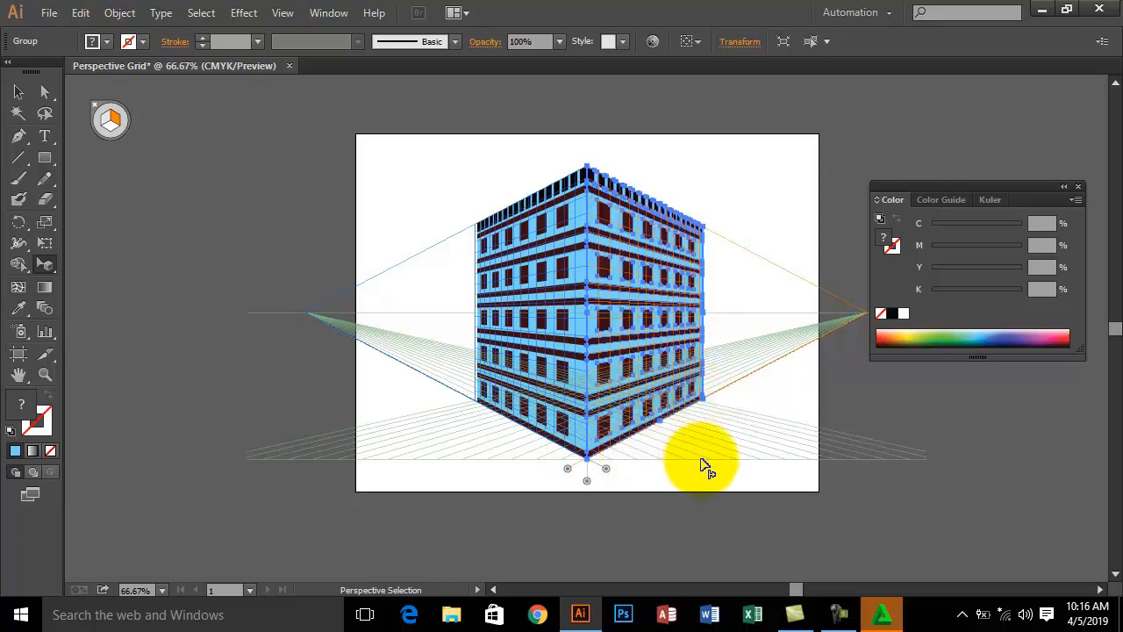
pyautogui.click(915, 401)
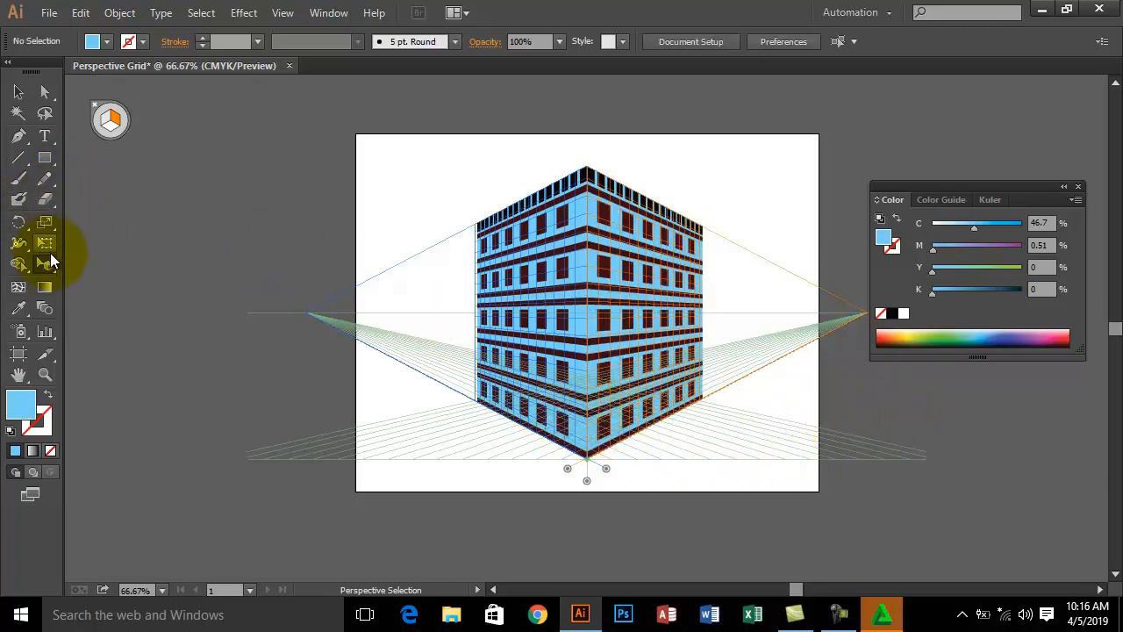
# - Draw a large ground rectangle on the horizontal grid plane, extending past both sides of the artboard
pyautogui.click(110, 129)
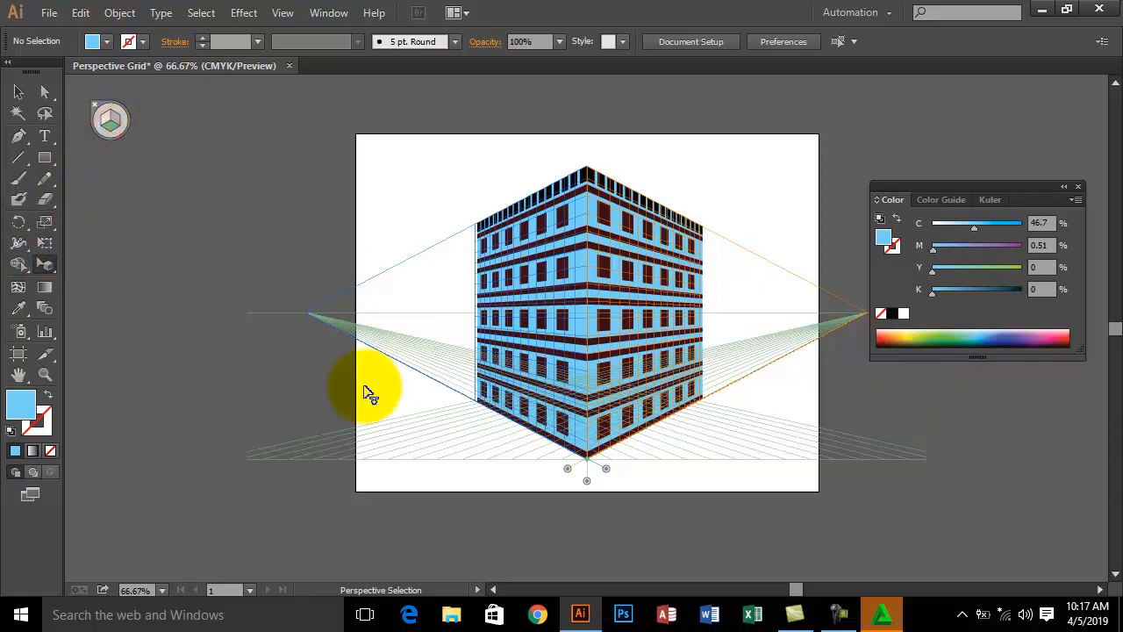
pyautogui.click(46, 158)
pyautogui.moveTo(351, 432); pyautogui.dragTo(865, 427)
pyautogui.press('v')
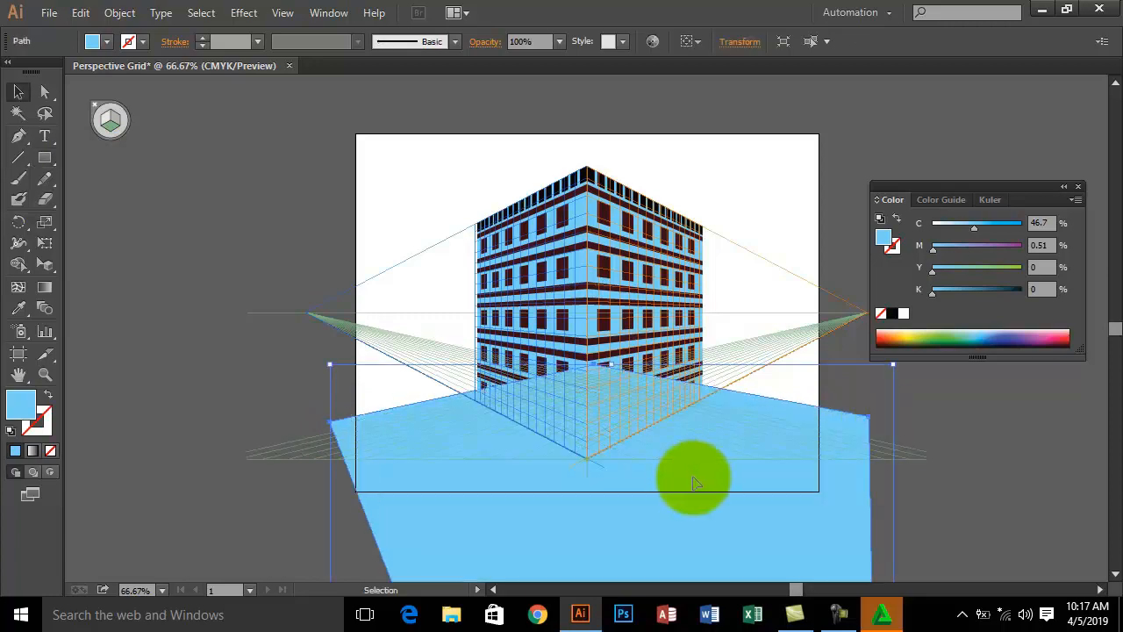
# - Fill the ground rectangle with dark green, about C 86, M 38, Y 100, K 35
pyautogui.doubleClick(24, 405)
pyautogui.click(580, 339)
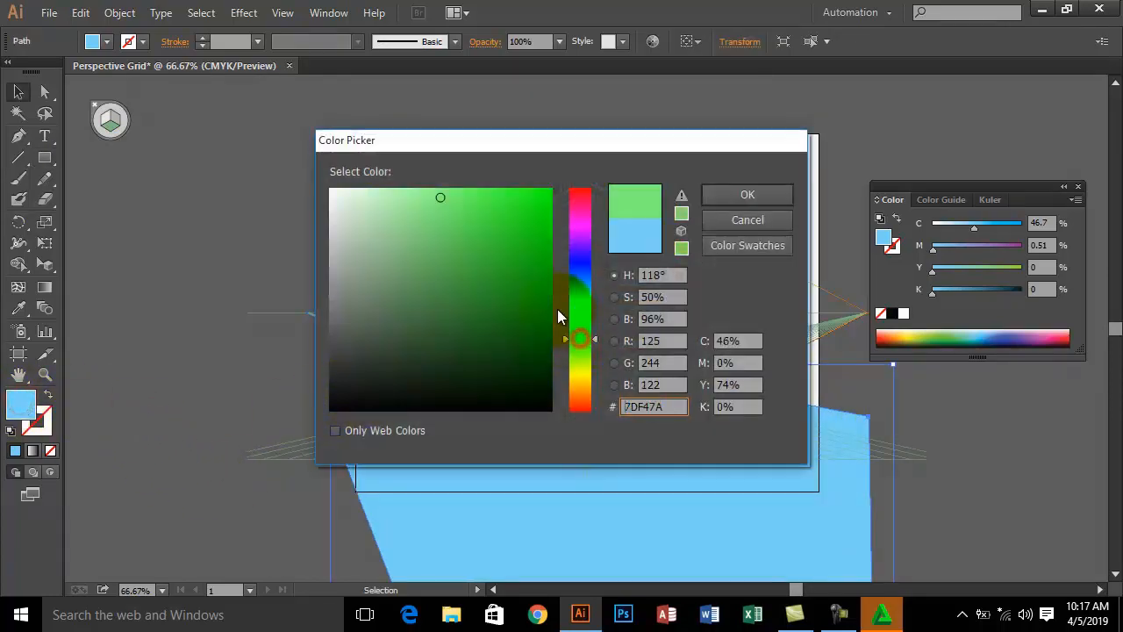
pyautogui.moveTo(540, 274); pyautogui.dragTo(540, 314)
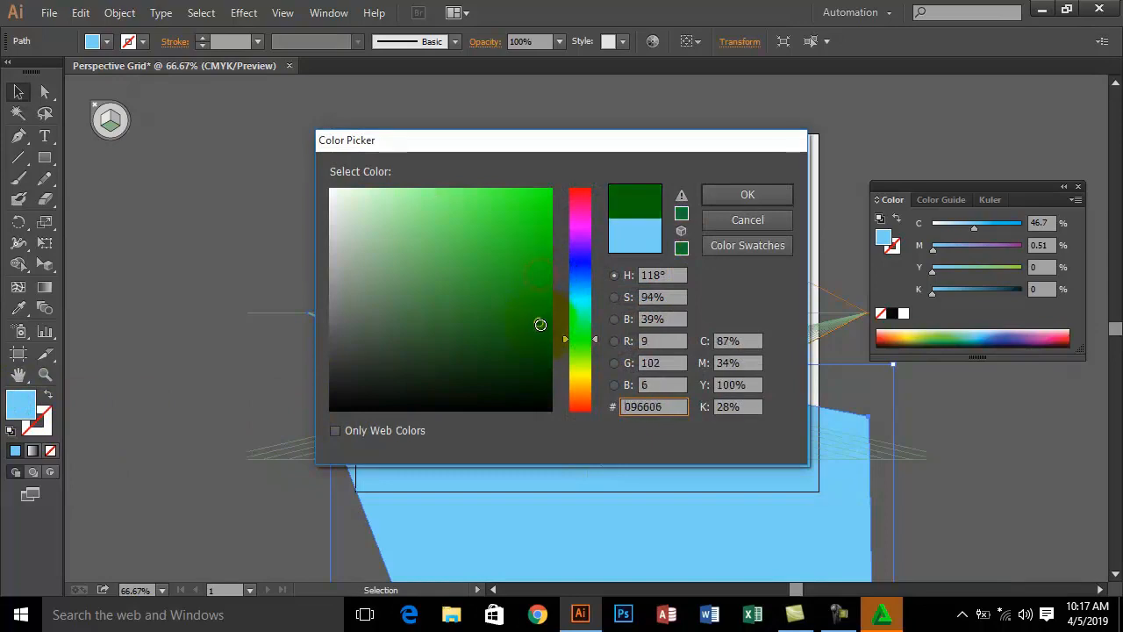
pyautogui.click(747, 200)
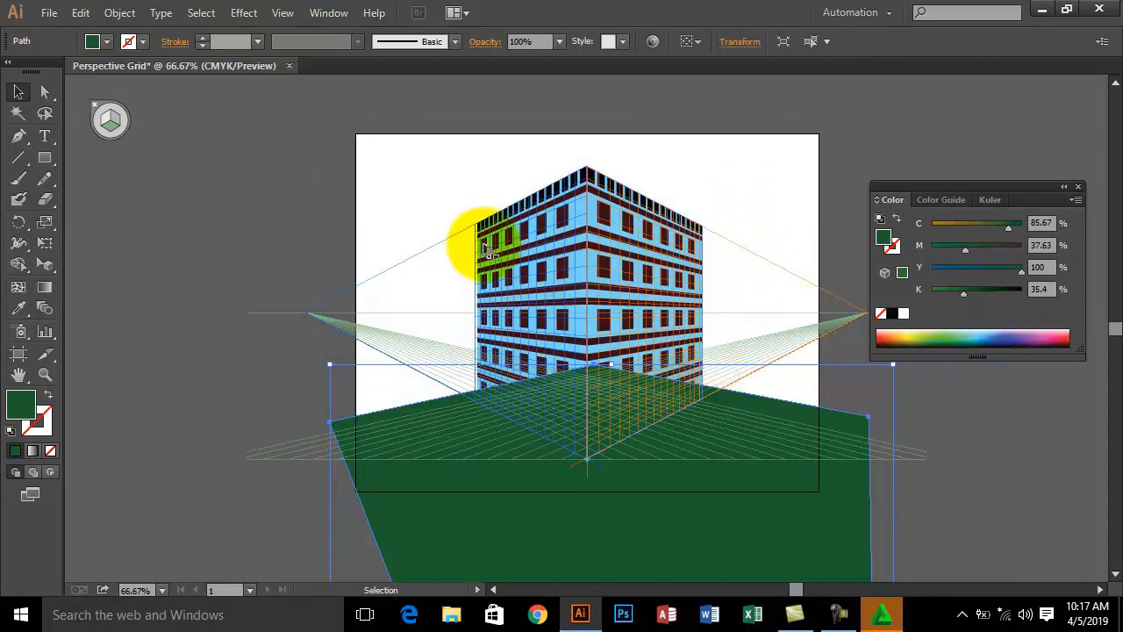
# - Open the Nature symbol library, move it clear of the artwork, and enlarge it to show the tree symbols
pyautogui.click(327, 14)
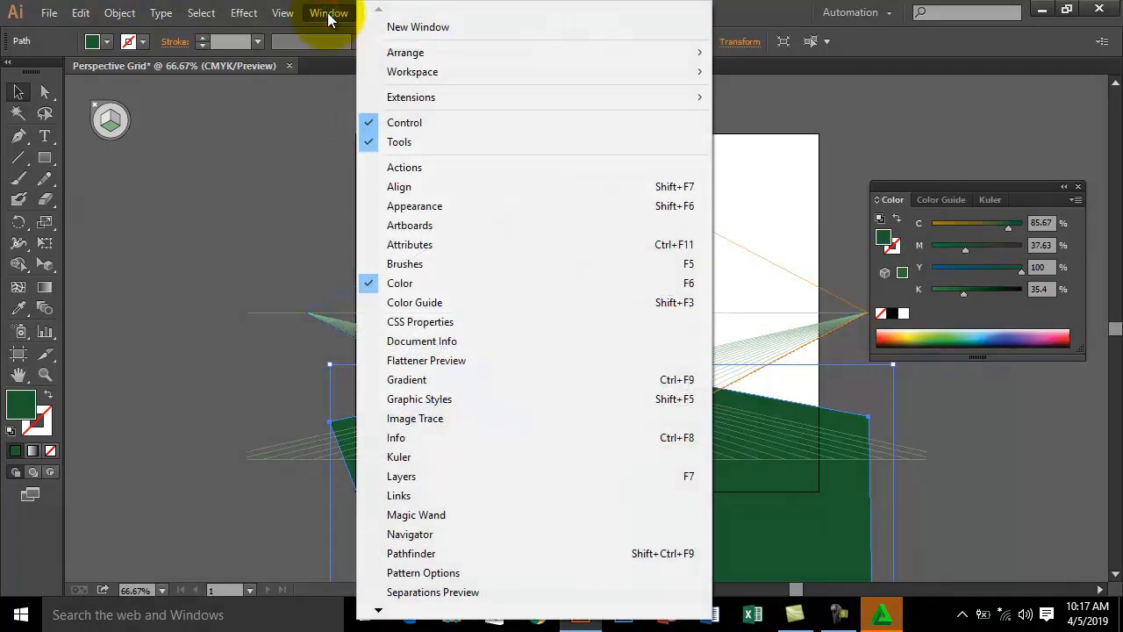
pyautogui.moveTo(379, 611)
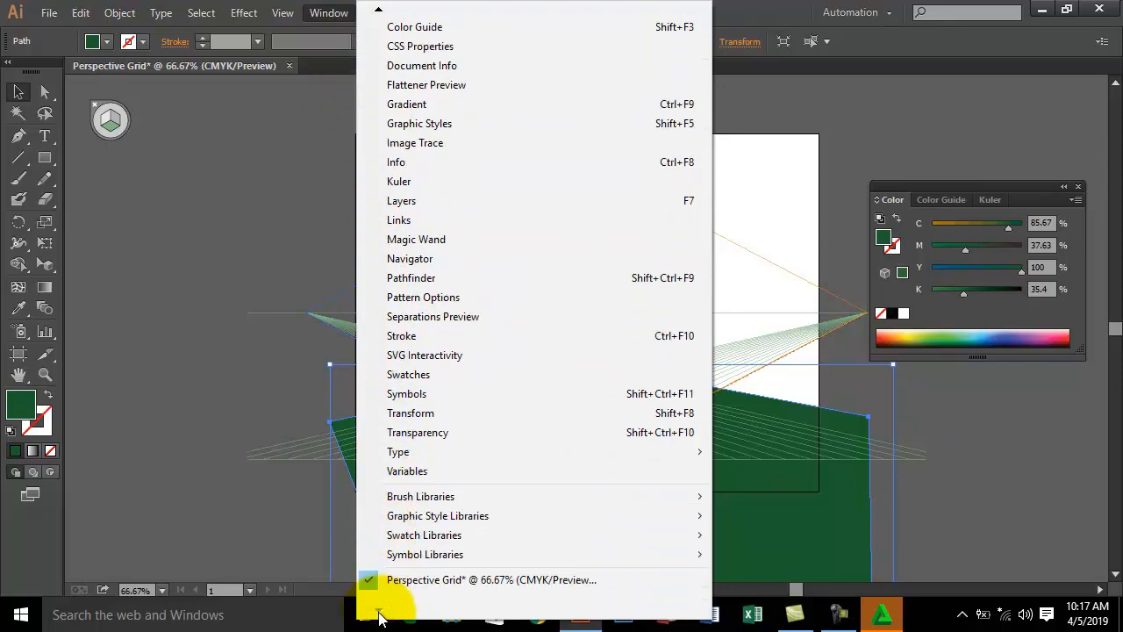
pyautogui.moveTo(443, 556)
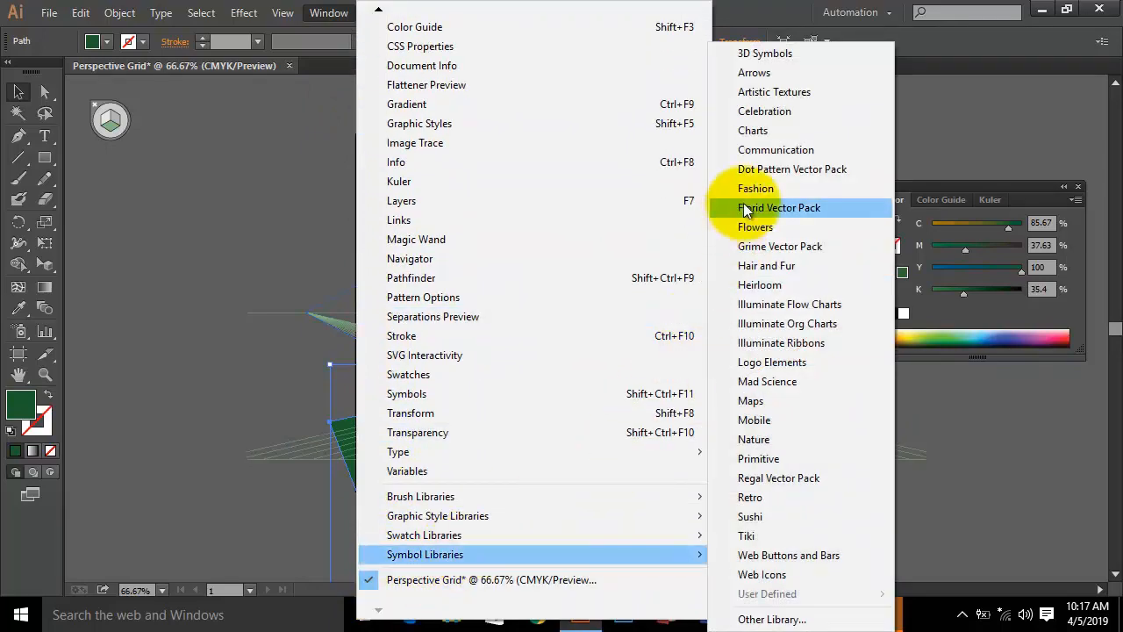
pyautogui.click(777, 441)
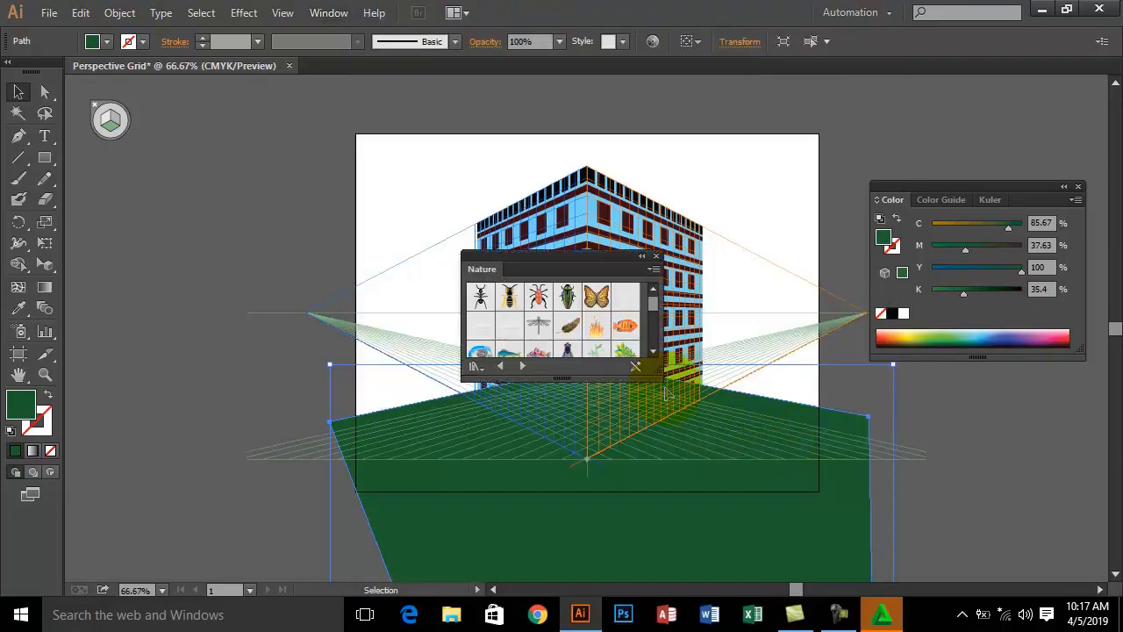
pyautogui.moveTo(609, 258); pyautogui.dragTo(979, 93)
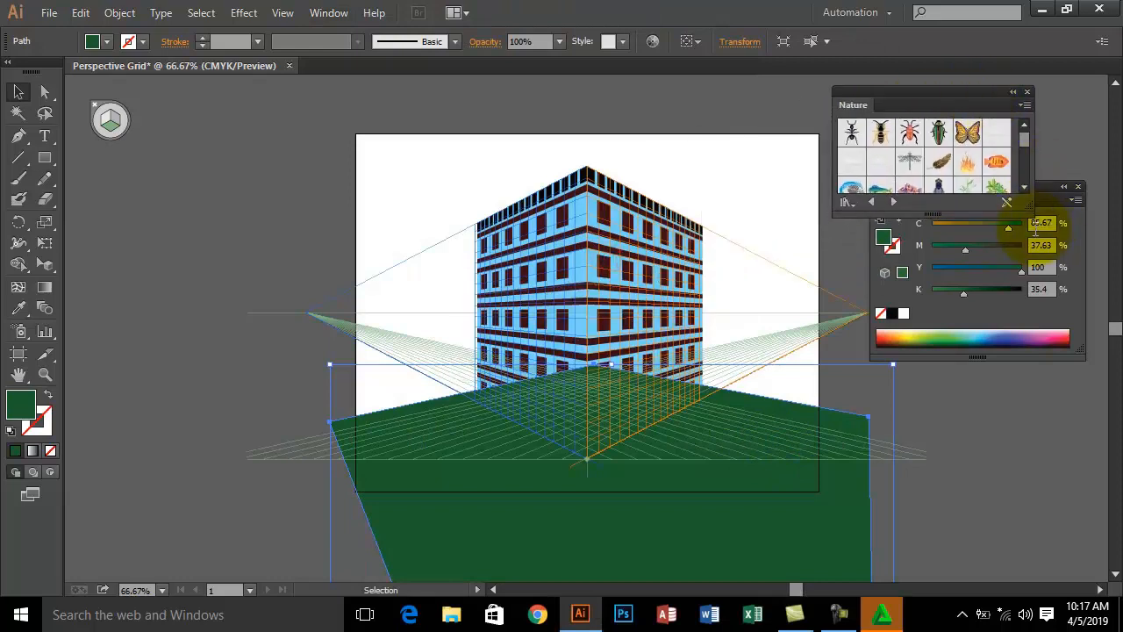
pyautogui.moveTo(1030, 210); pyautogui.dragTo(1056, 316)
pyautogui.scroll(-1, 1067, 261)
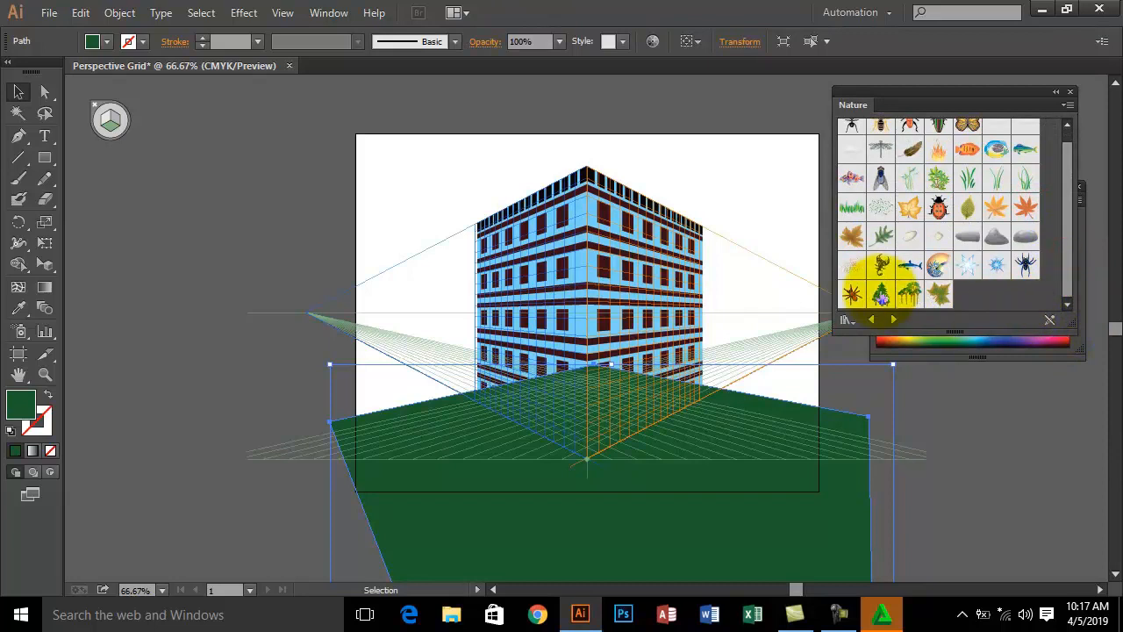
# - Place a Trees 1 symbol on the green ground in front of the building's left facade
pyautogui.moveTo(877, 293); pyautogui.dragTo(602, 405)
pyautogui.moveTo(509, 436); pyautogui.dragTo(510, 424)
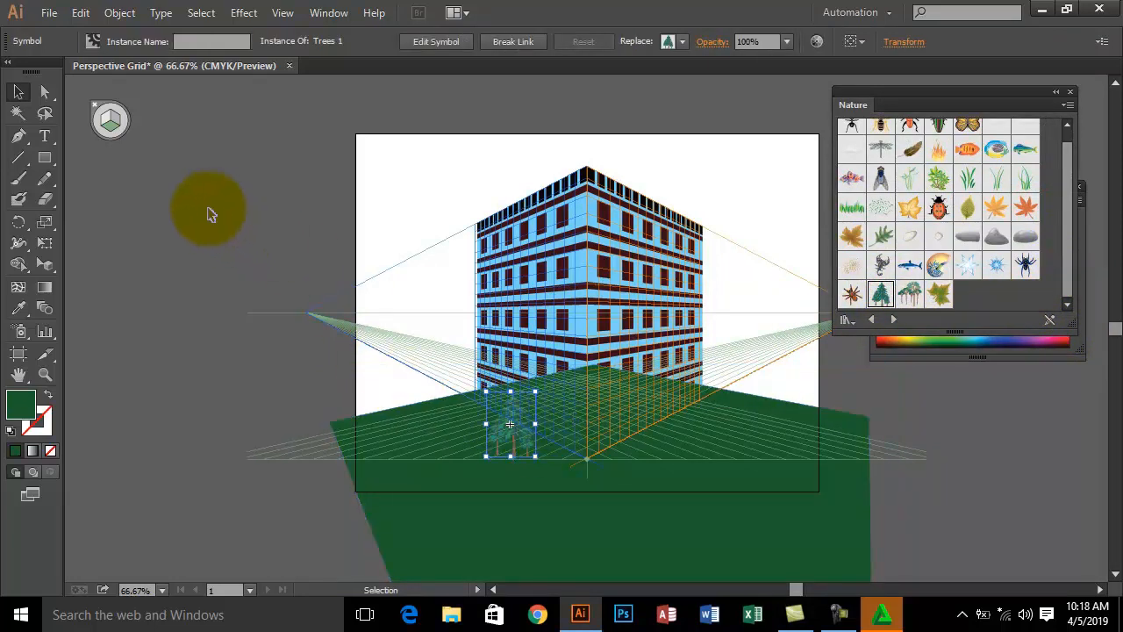
pyautogui.click(17, 90)
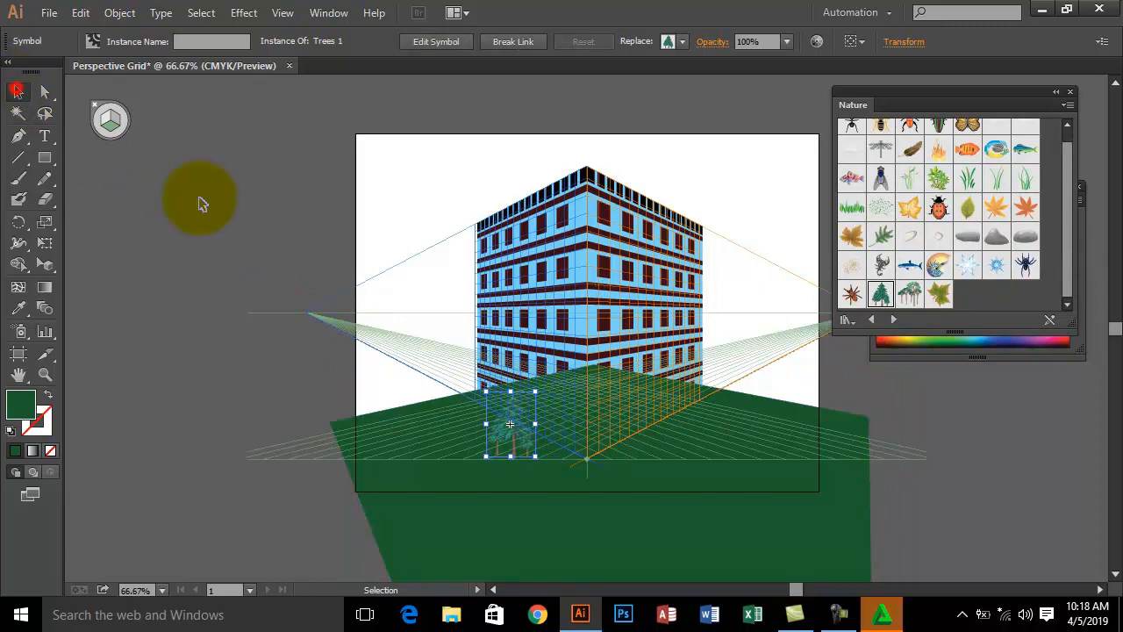
# - Send the green ground shape to the back, behind the building
pyautogui.click(766, 460)
pyautogui.click(120, 13)
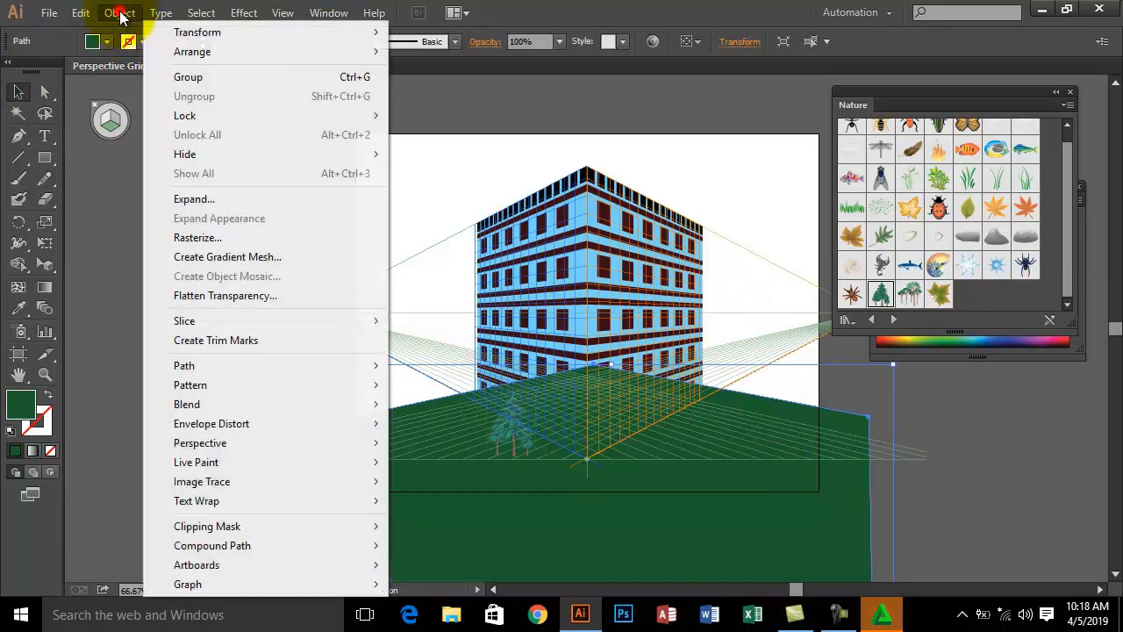
pyautogui.moveTo(203, 52)
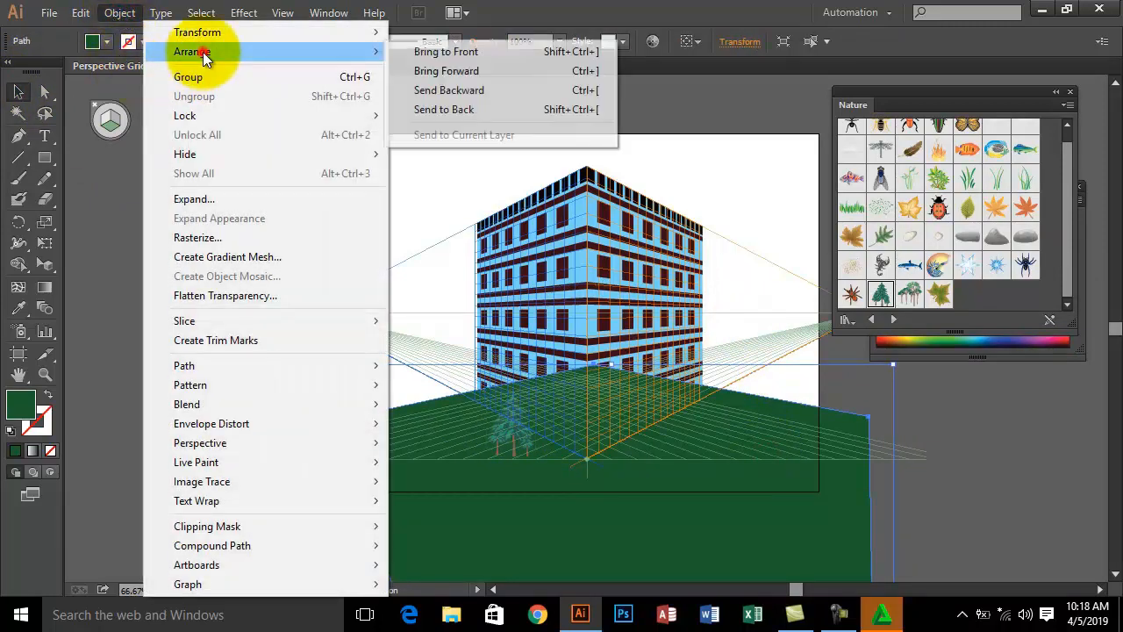
pyautogui.click(434, 109)
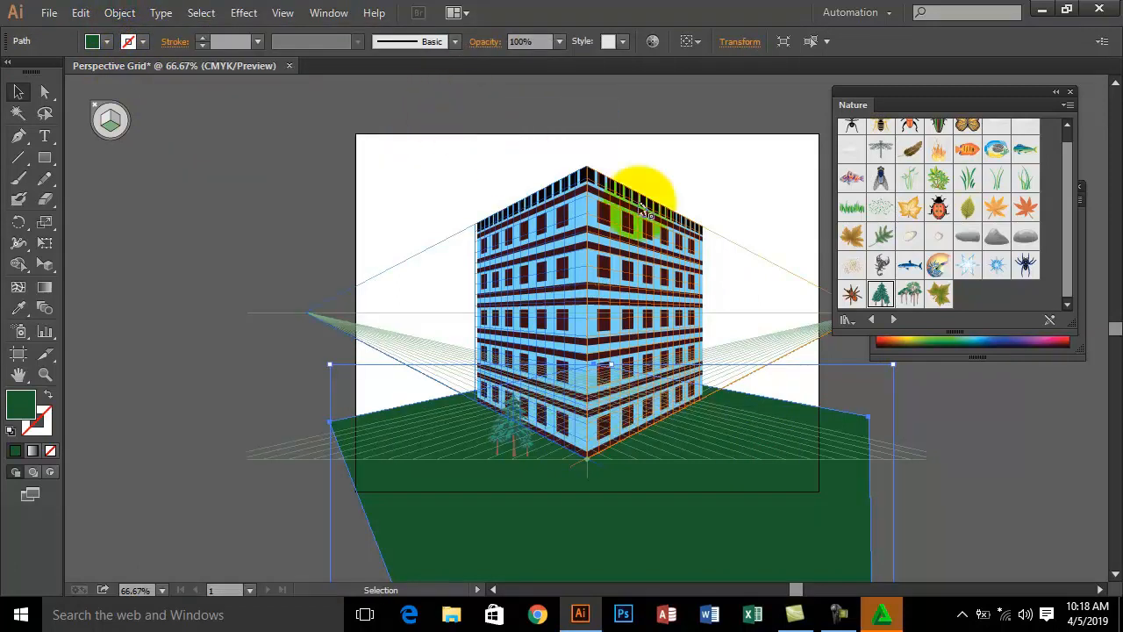
# - Place a Trees 2 symbol on the ground left of the first tree group, enlarge it slightly, and deselect it
pyautogui.moveTo(913, 301); pyautogui.dragTo(670, 387)
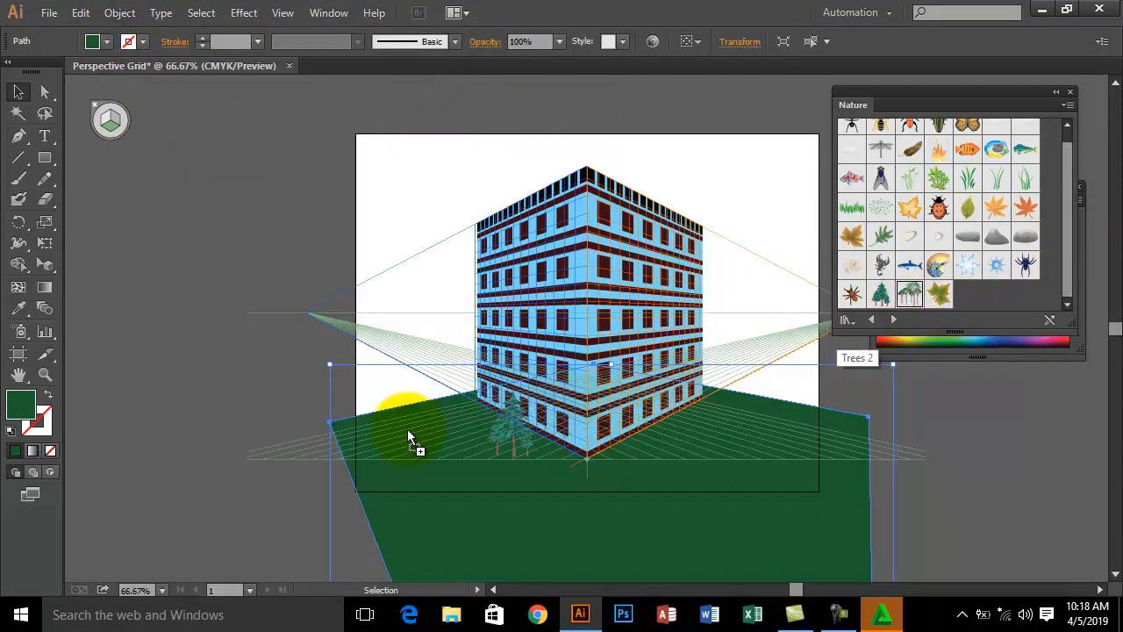
pyautogui.moveTo(407, 430); pyautogui.dragTo(408, 430)
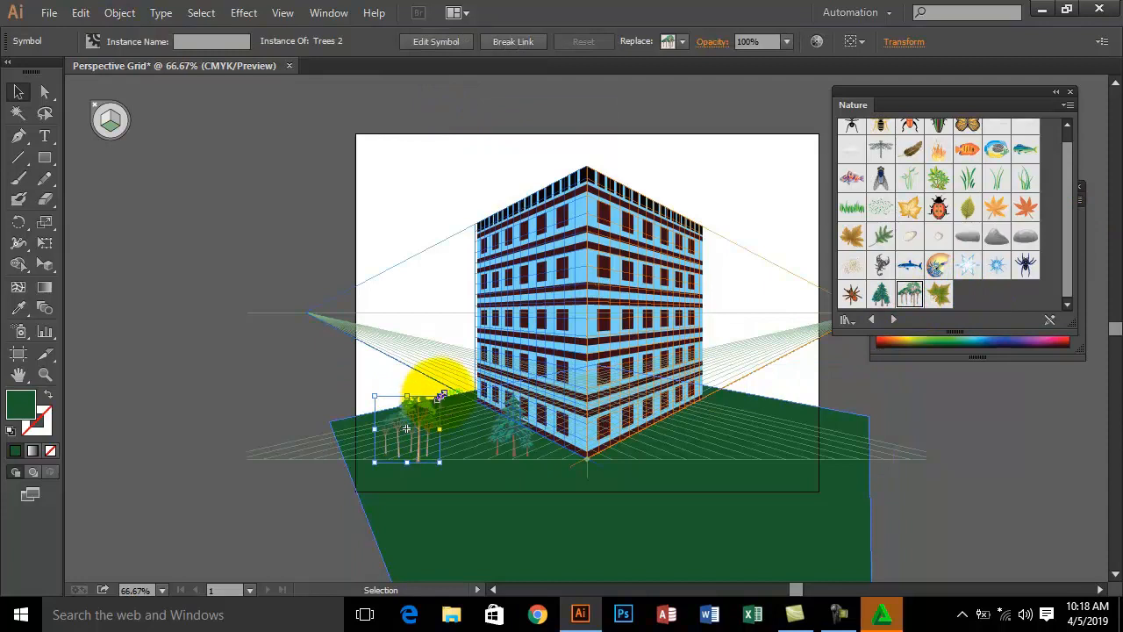
pyautogui.moveTo(441, 396)
pyautogui.mouseDown()
pyautogui.moveTo(451, 375)
pyautogui.moveTo(432, 395)
pyautogui.moveTo(441, 400)
pyautogui.moveTo(430, 395)
pyautogui.mouseUp()
pyautogui.click(243, 247)
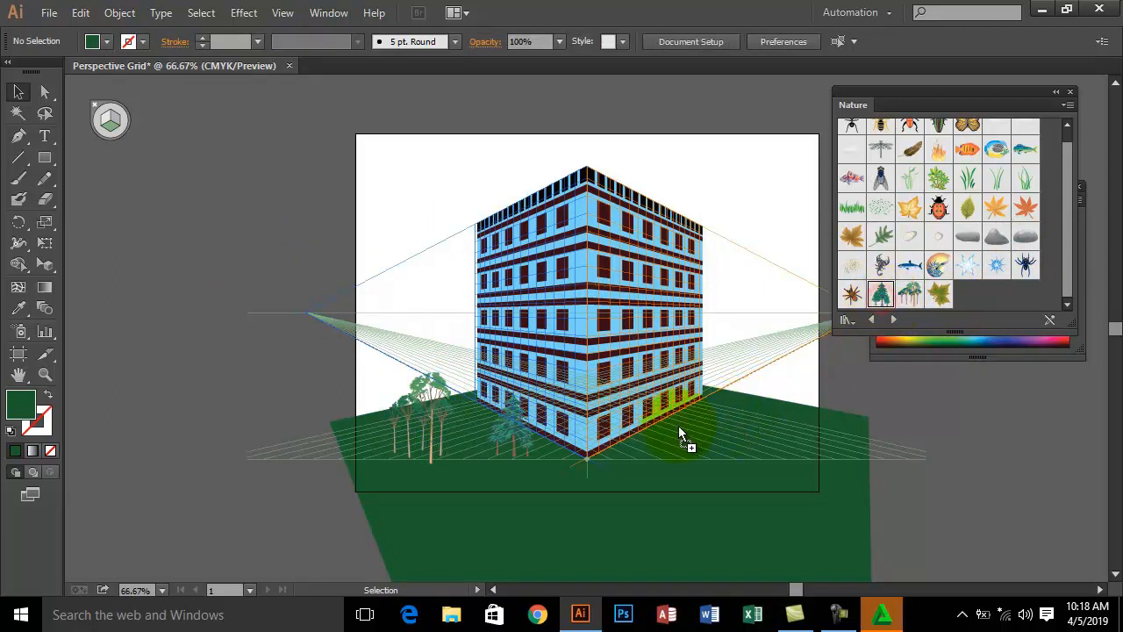
# - Place a Trees 1 symbol in front of the right facade and a slightly enlarged Trees 2 symbol to its right
pyautogui.moveTo(678, 428); pyautogui.dragTo(678, 429)
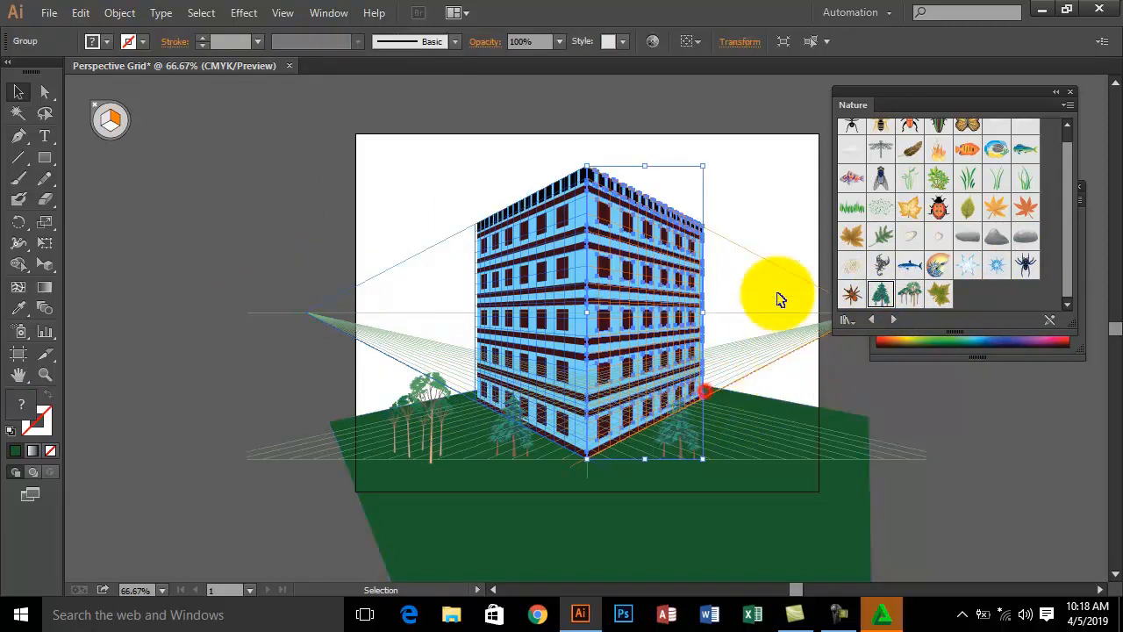
pyautogui.click(777, 188)
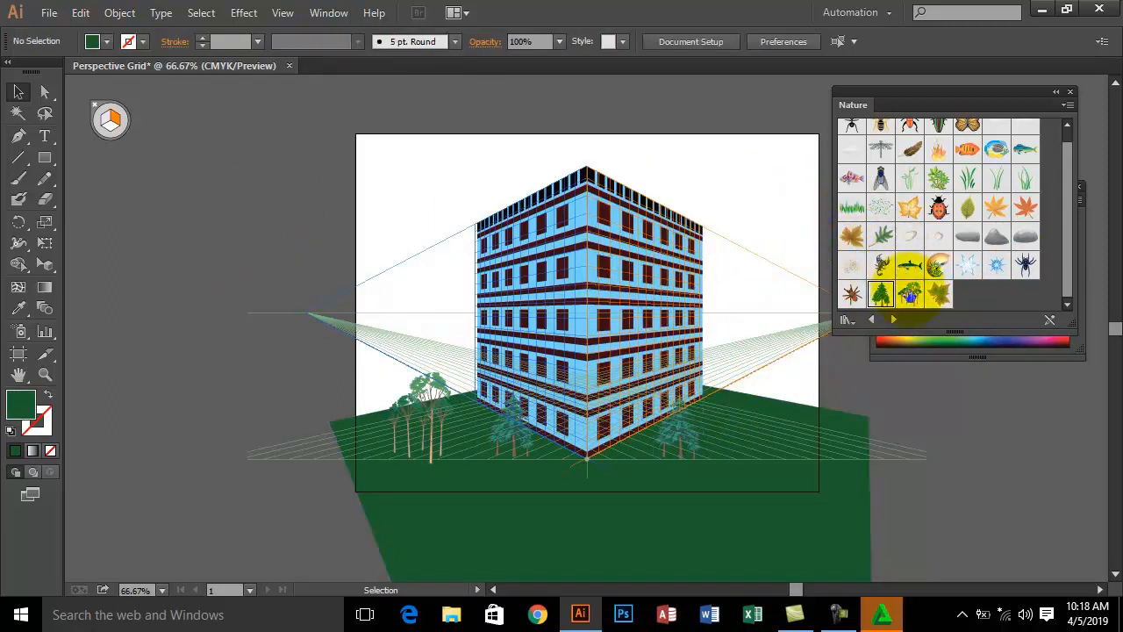
pyautogui.moveTo(910, 294); pyautogui.dragTo(754, 433)
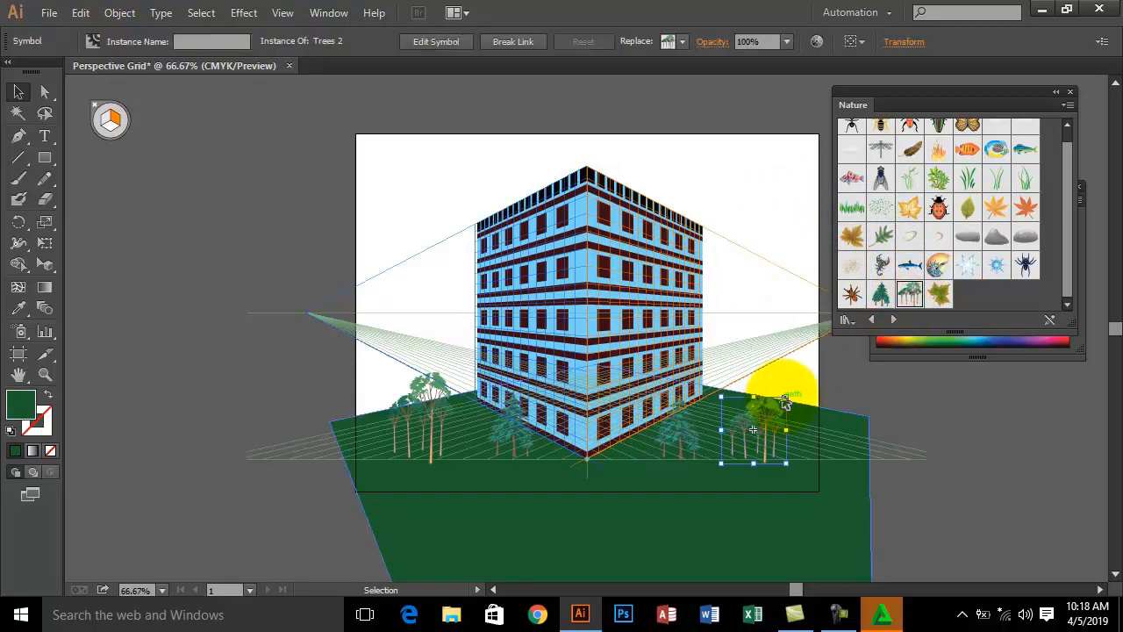
pyautogui.moveTo(789, 396); pyautogui.dragTo(799, 369)
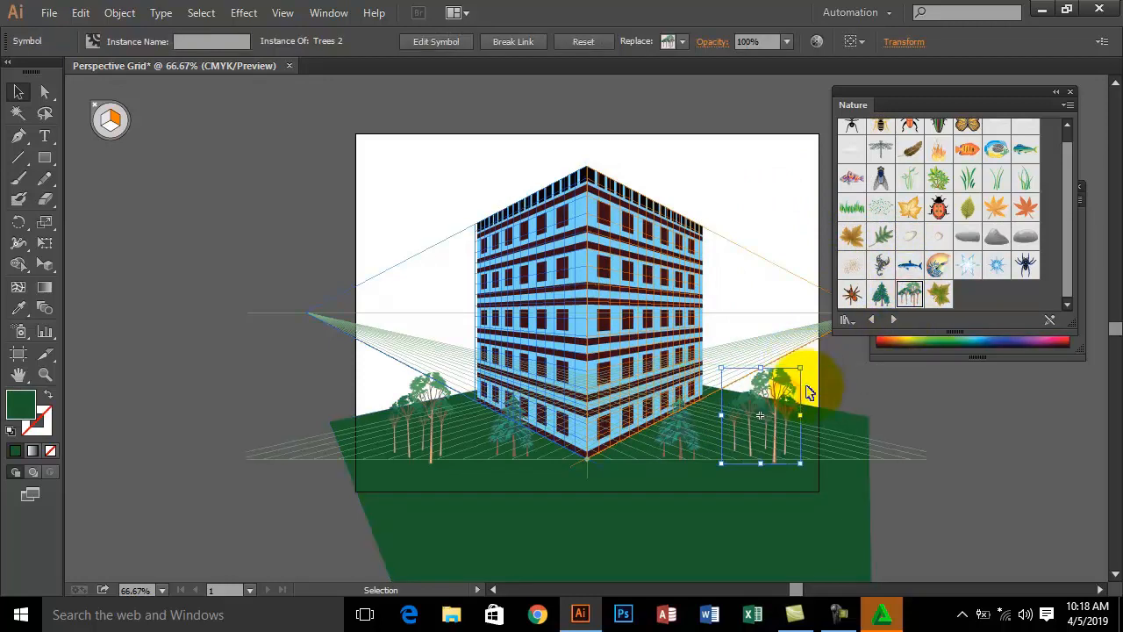
pyautogui.moveTo(956, 85); pyautogui.dragTo(985, 87)
pyautogui.click(961, 469)
# - Hide the perspective grid using the Perspective Selection tool and its plane-switching widget
pyautogui.press('m')
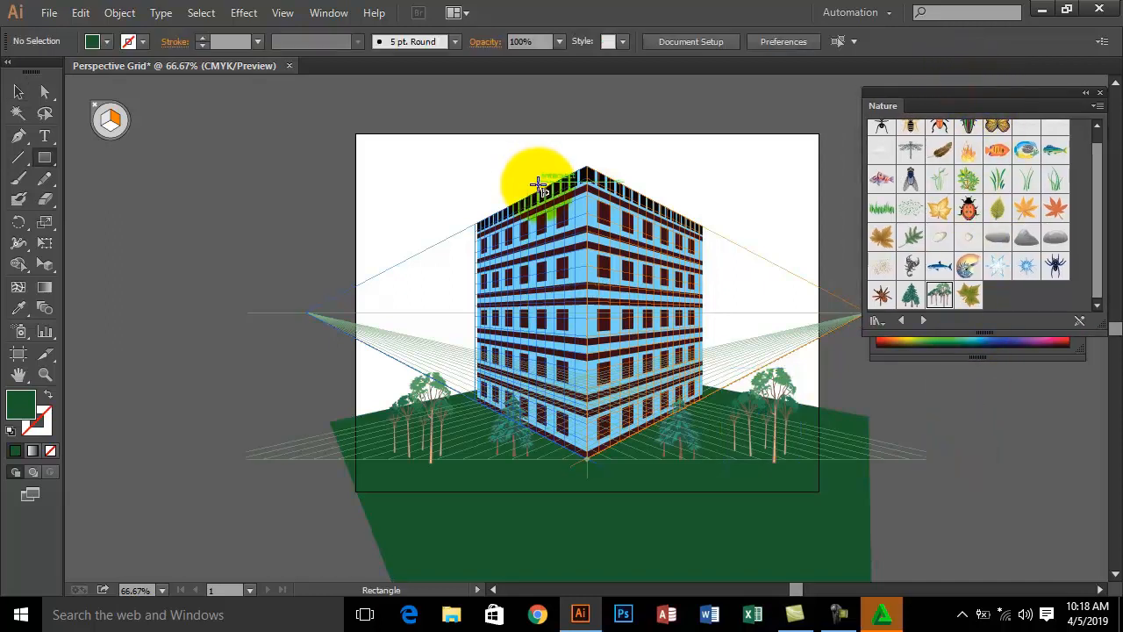
pyautogui.click(47, 272)
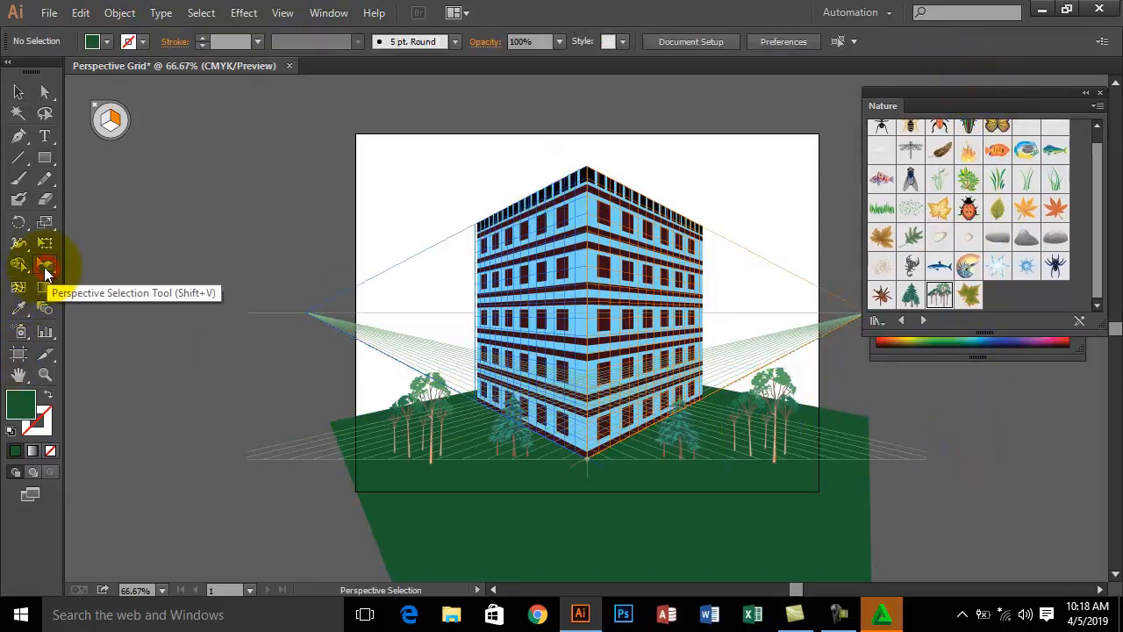
pyautogui.click(105, 120)
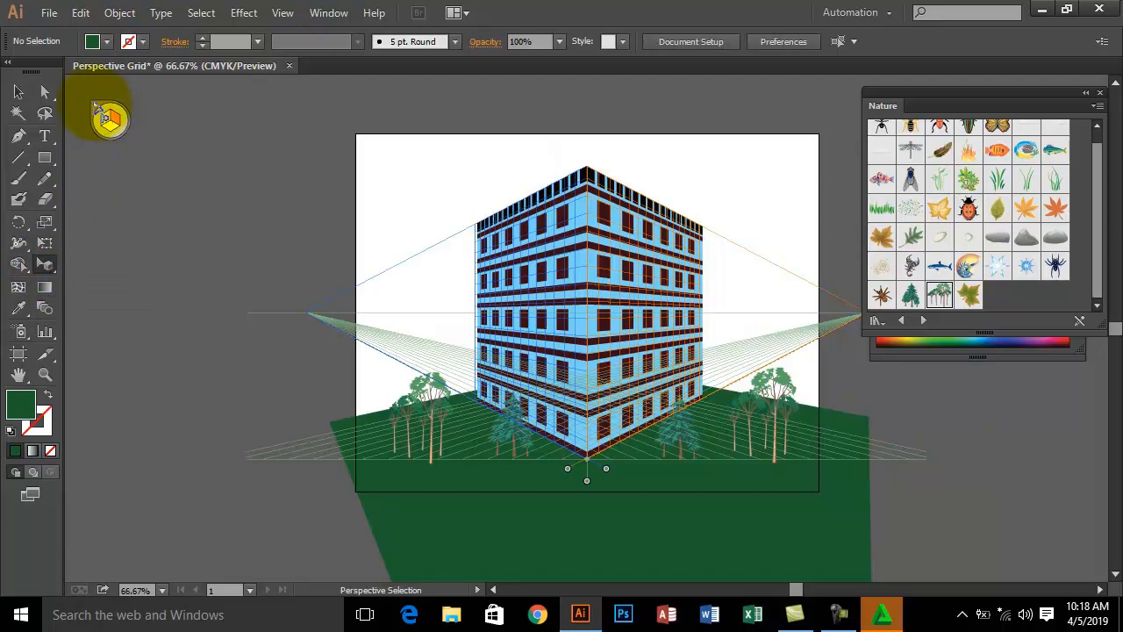
pyautogui.click(102, 112)
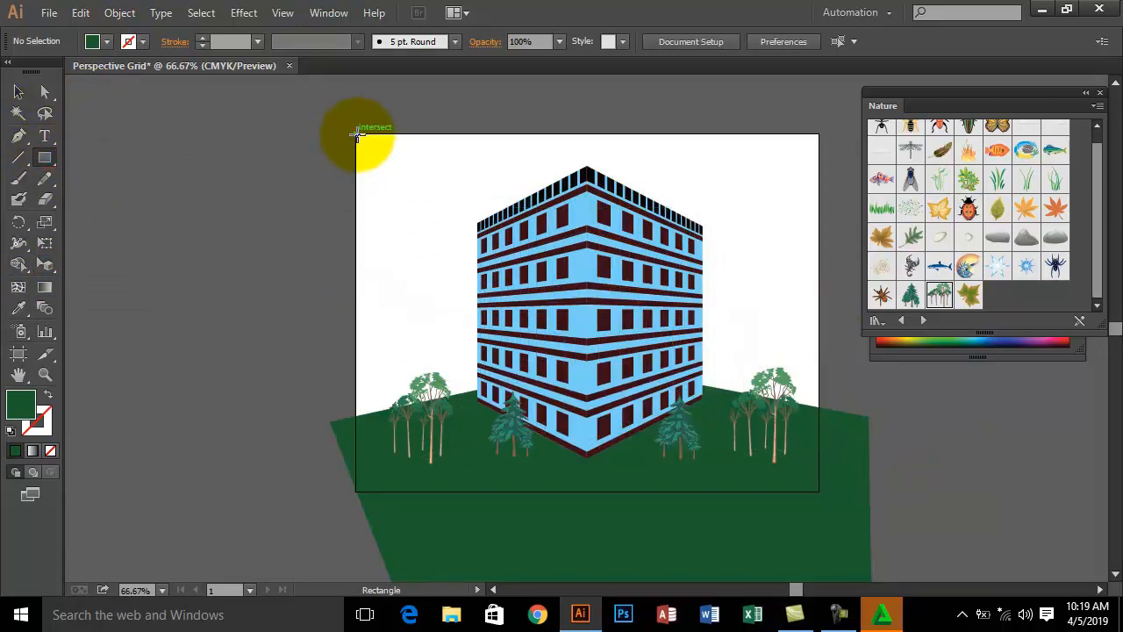
# - Draw a rectangle covering the whole artboard and fill it with light blue 7EA8F2
pyautogui.moveTo(356, 134); pyautogui.dragTo(817, 492)
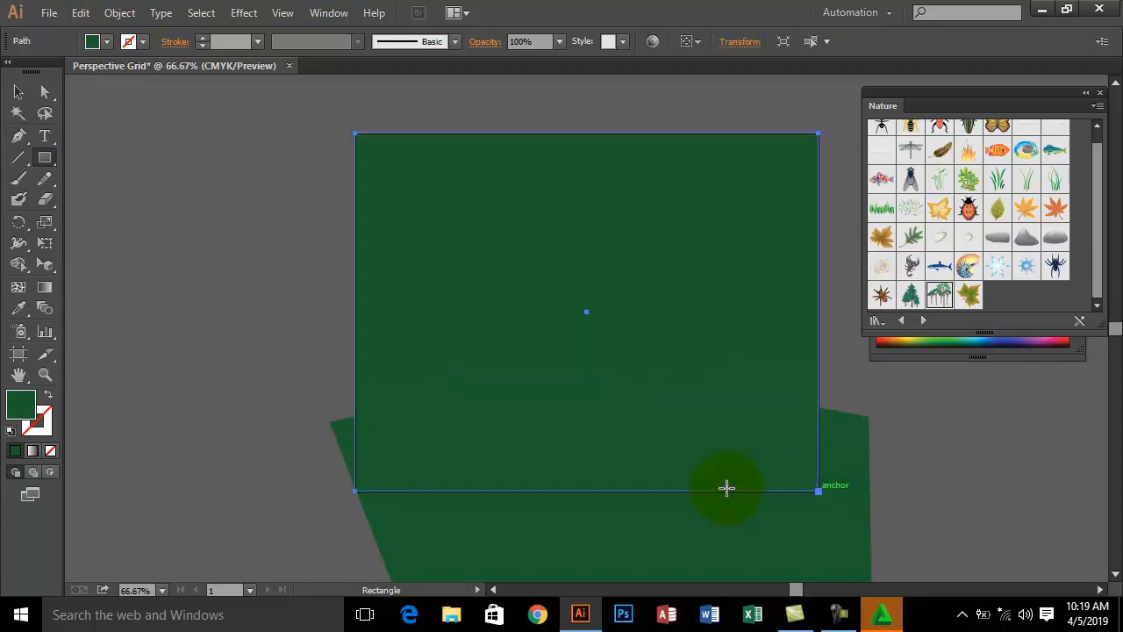
pyautogui.doubleClick(24, 402)
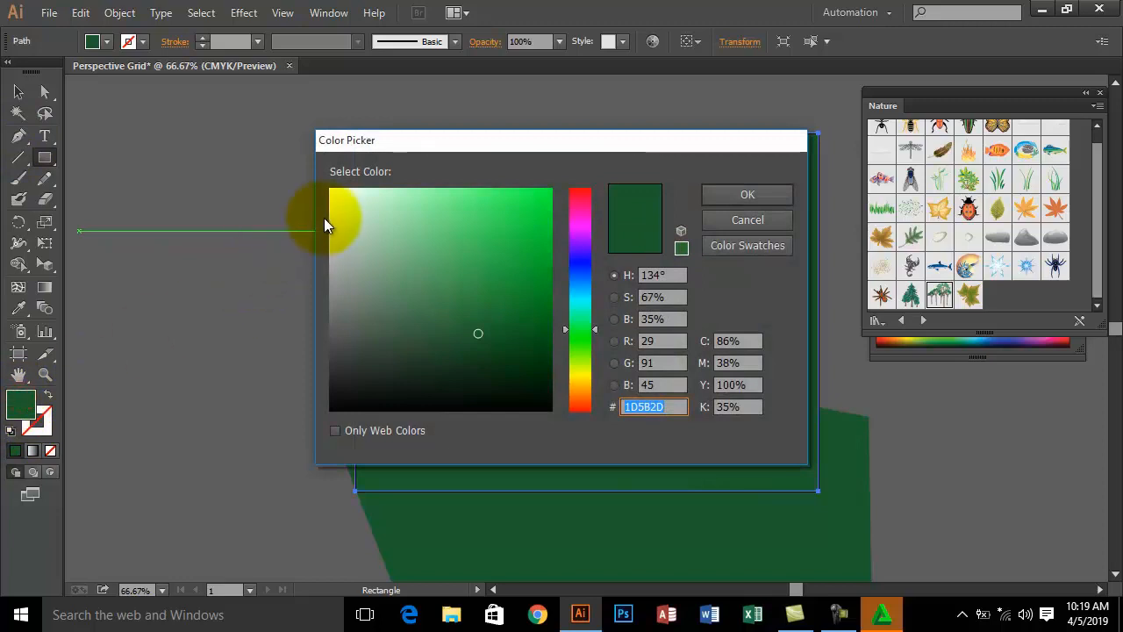
pyautogui.moveTo(334, 202); pyautogui.dragTo(348, 248)
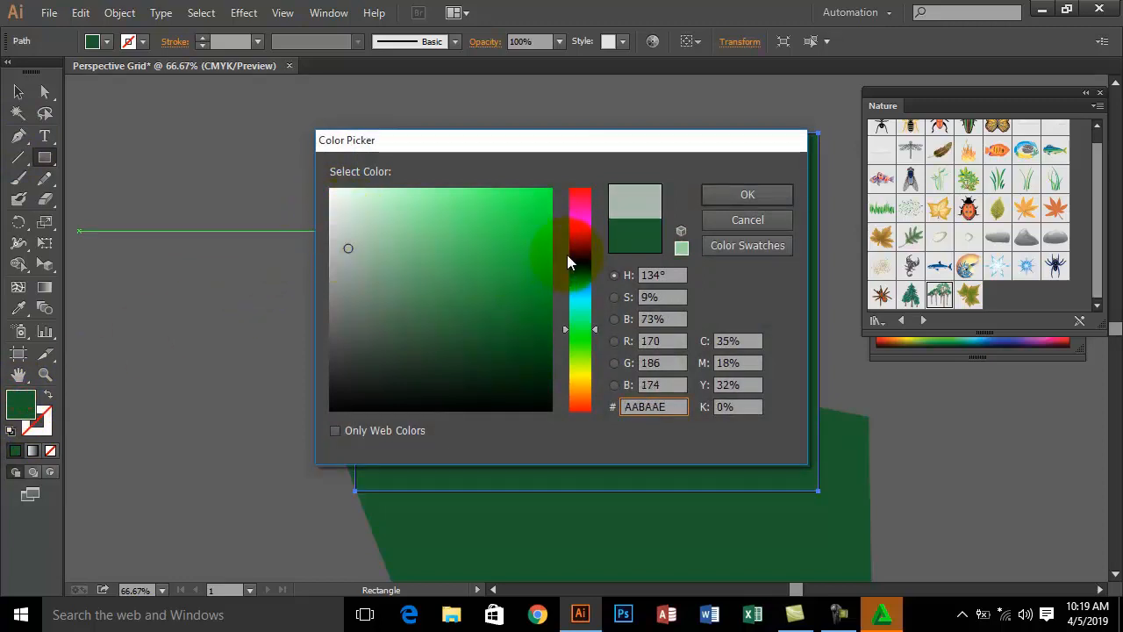
pyautogui.click(579, 276)
pyautogui.click(435, 199)
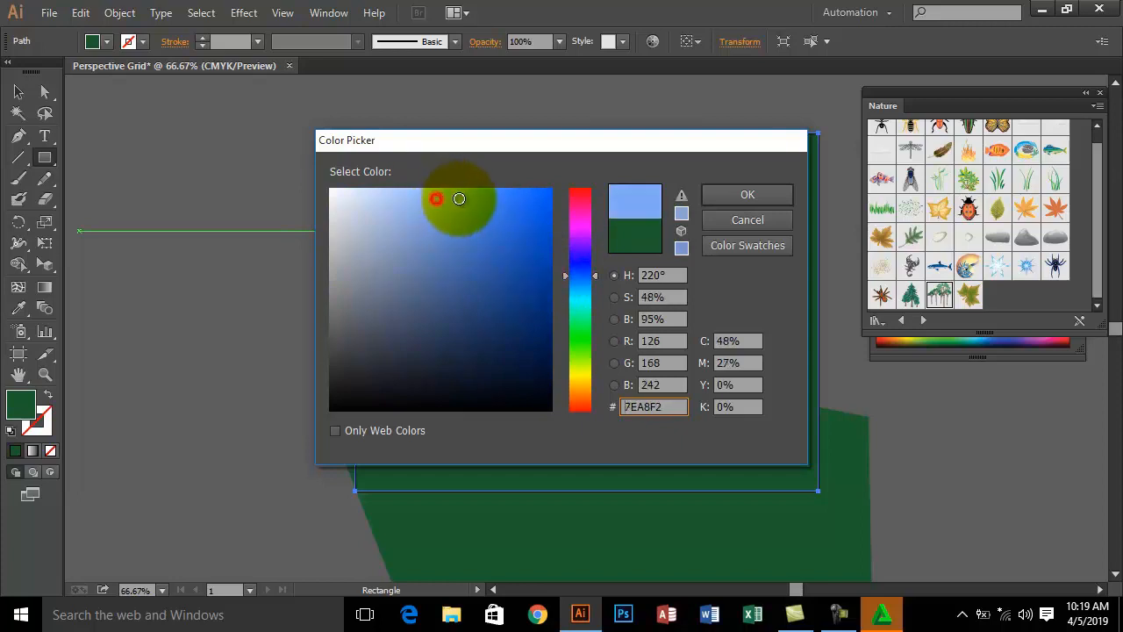
pyautogui.click(746, 194)
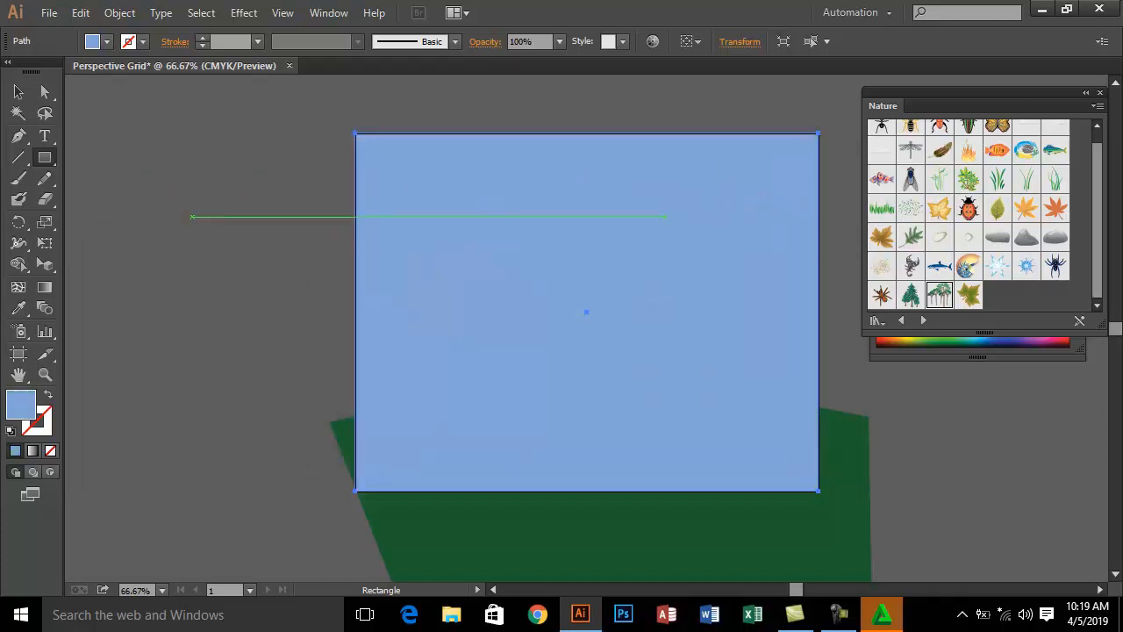
# - Send the light blue sky rectangle behind all the other artwork and deselect it
pyautogui.click(19, 92)
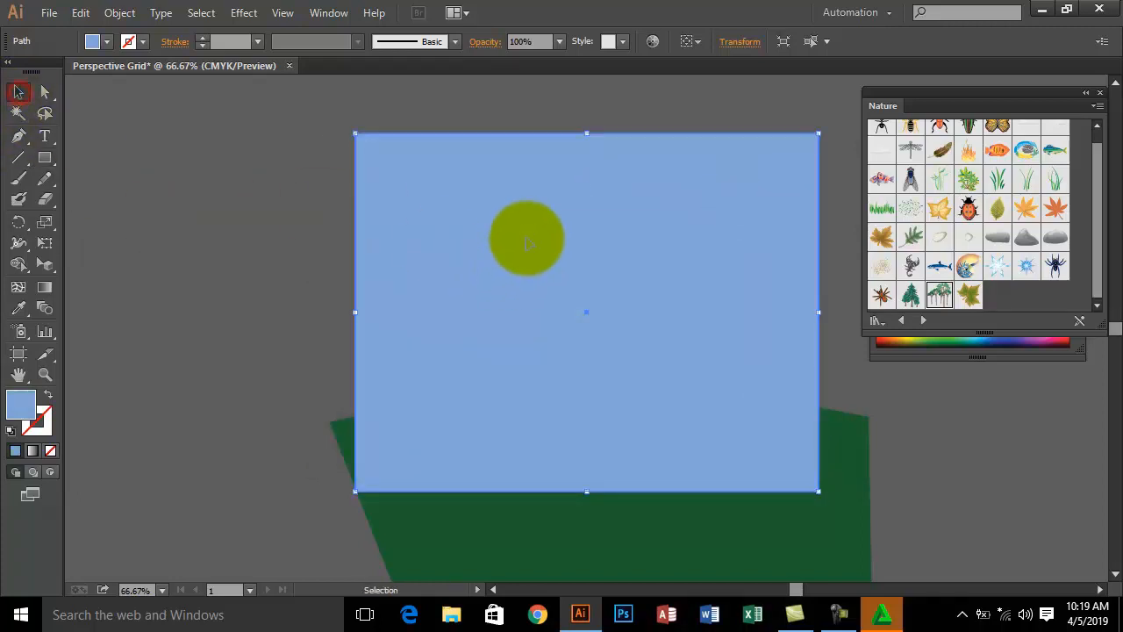
pyautogui.click(122, 14)
pyautogui.moveTo(251, 48)
pyautogui.click(472, 109)
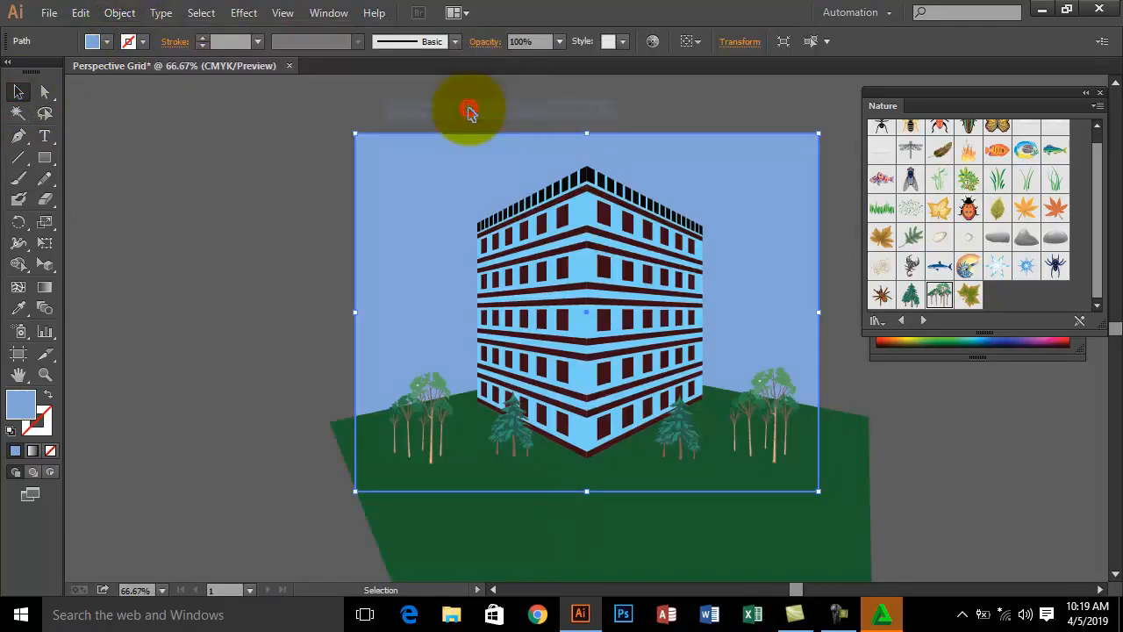
pyautogui.click(237, 129)
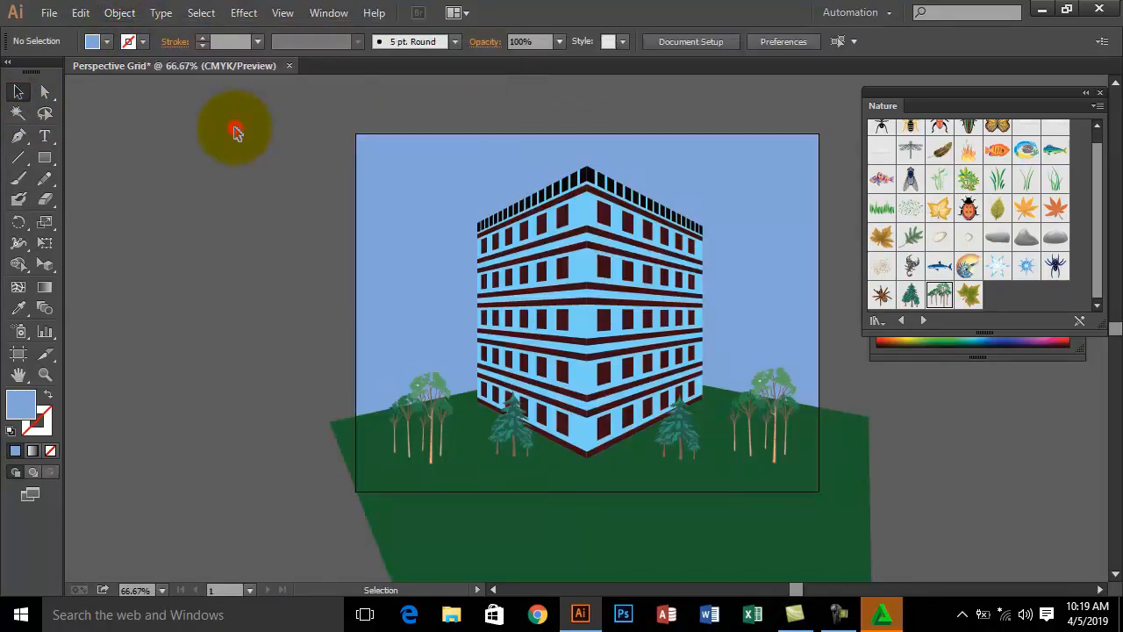
# - Draw another rectangle matching the artboard, about 11 x 8.5 in, and make it a clipping mask for all the artwork
pyautogui.click(46, 159)
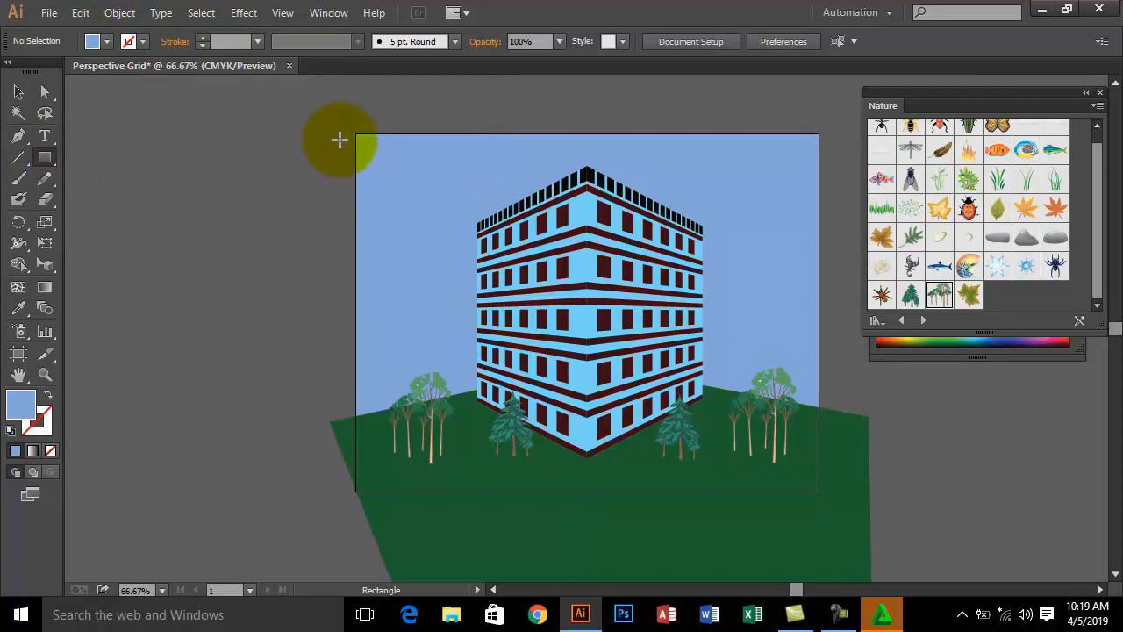
pyautogui.moveTo(357, 134); pyautogui.dragTo(816, 488)
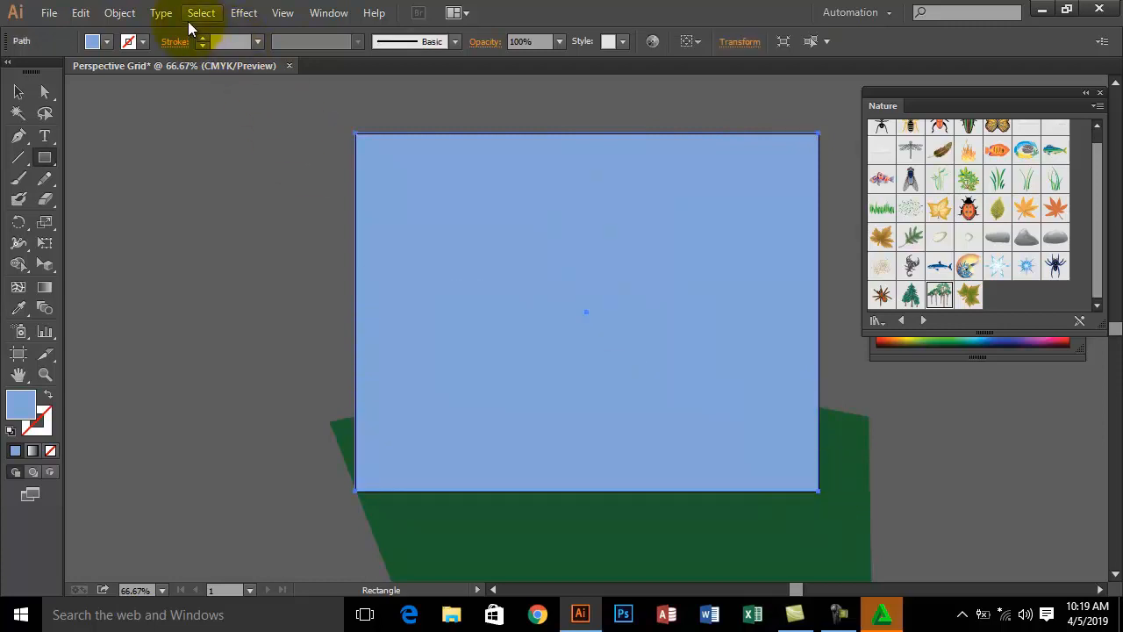
pyautogui.click(188, 20)
pyautogui.click(220, 31)
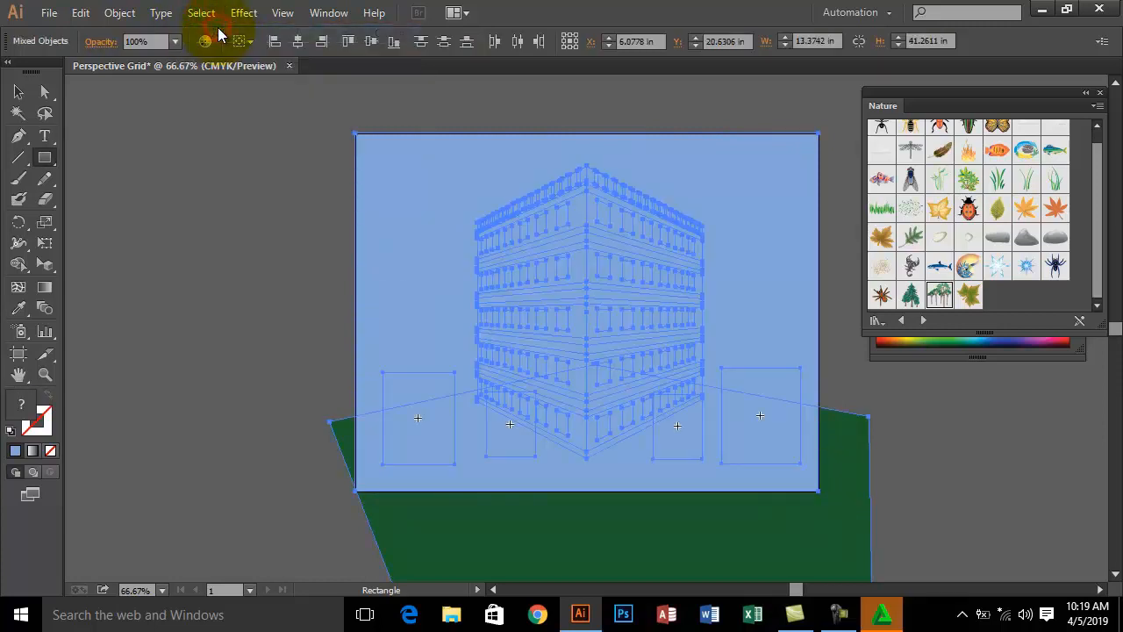
pyautogui.click(108, 16)
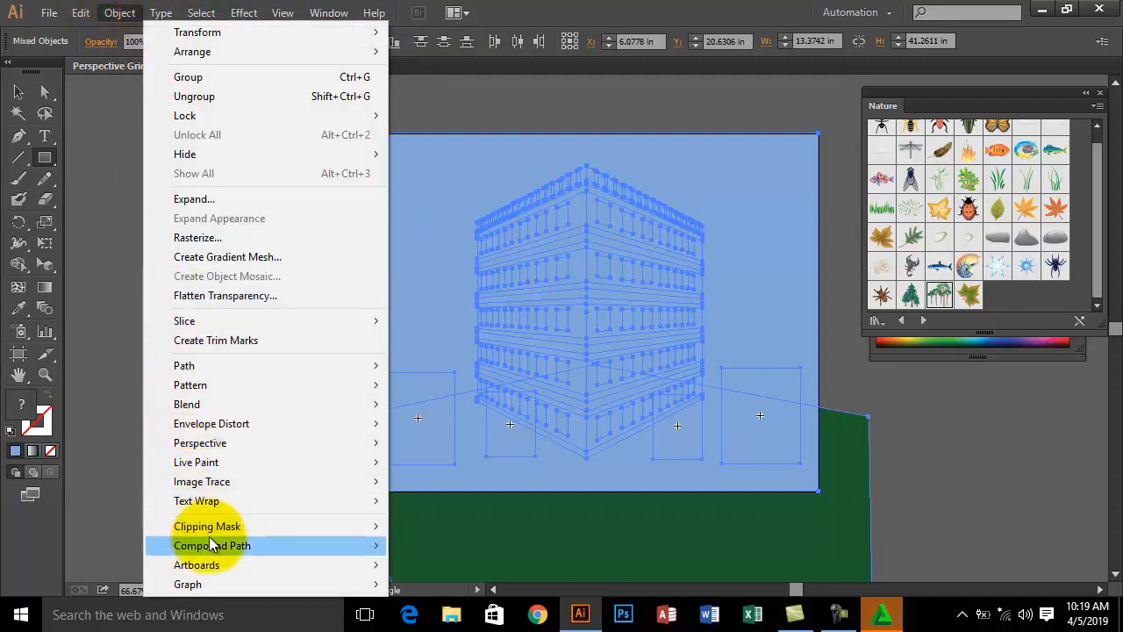
pyautogui.moveTo(225, 529)
pyautogui.click(430, 526)
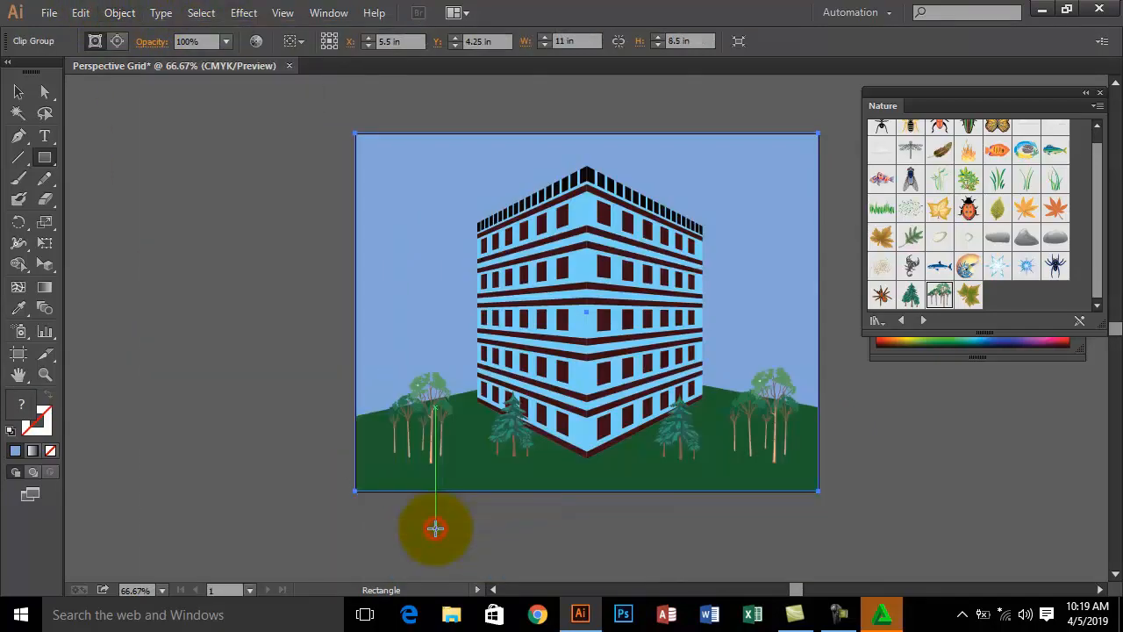
# - Fit all artwork in the window and close the Nature library and the Color settings
pyautogui.click(283, 13)
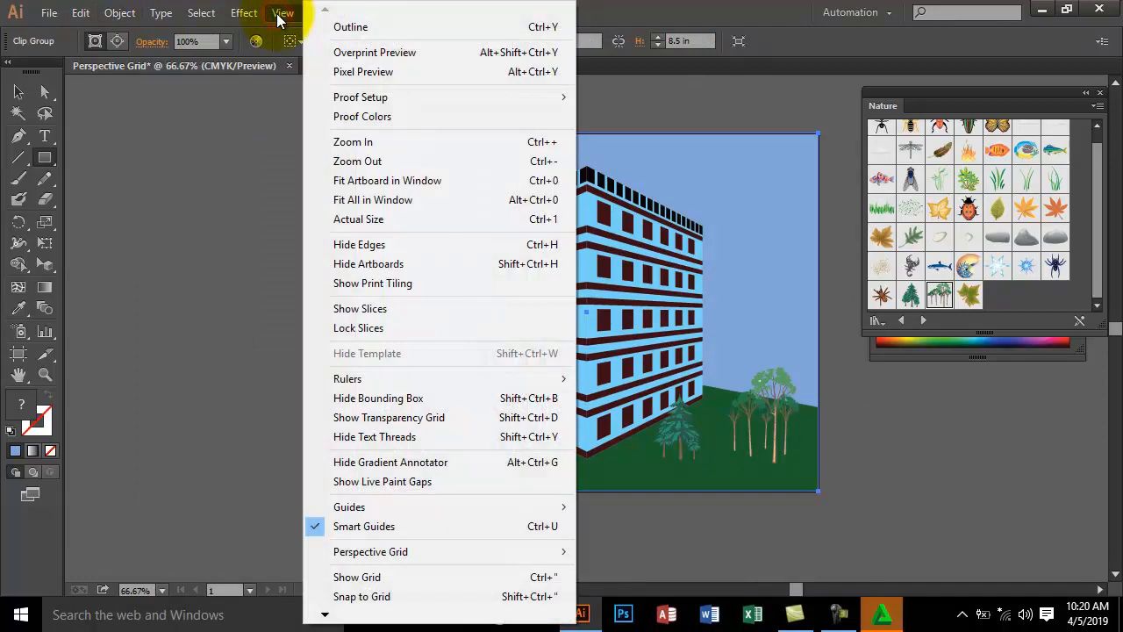
pyautogui.click(361, 201)
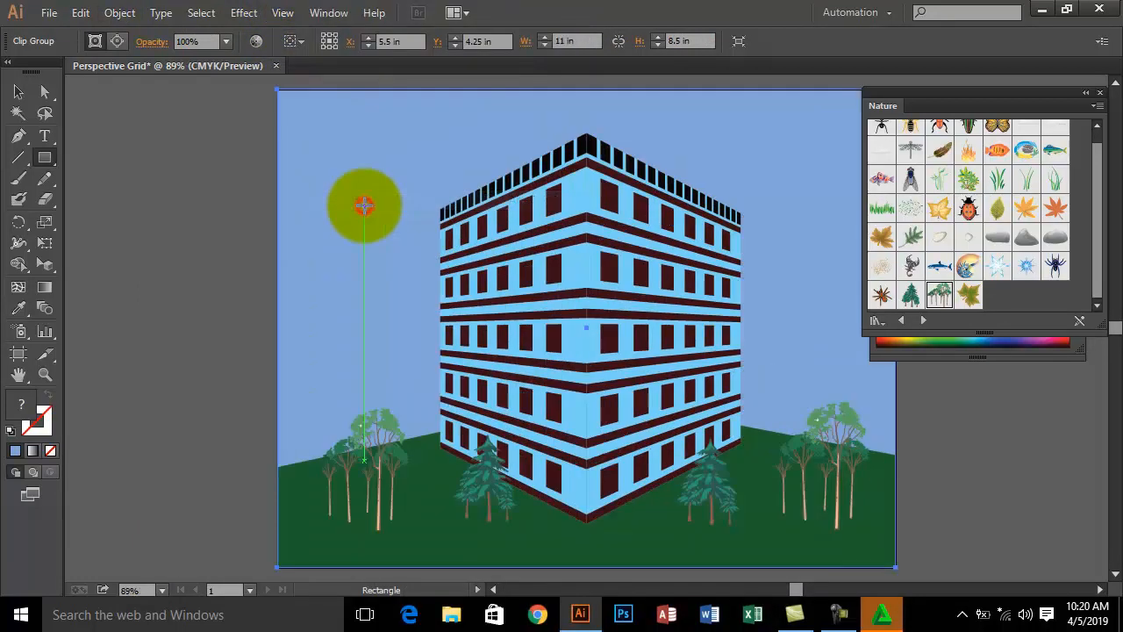
pyautogui.click(1101, 92)
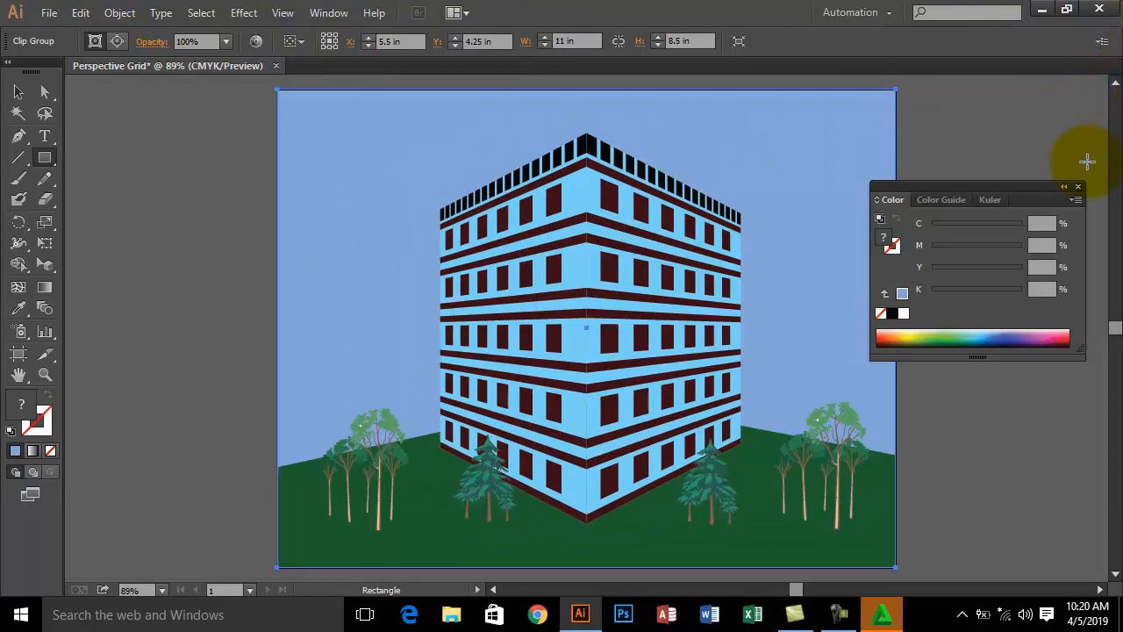
pyautogui.click(1079, 188)
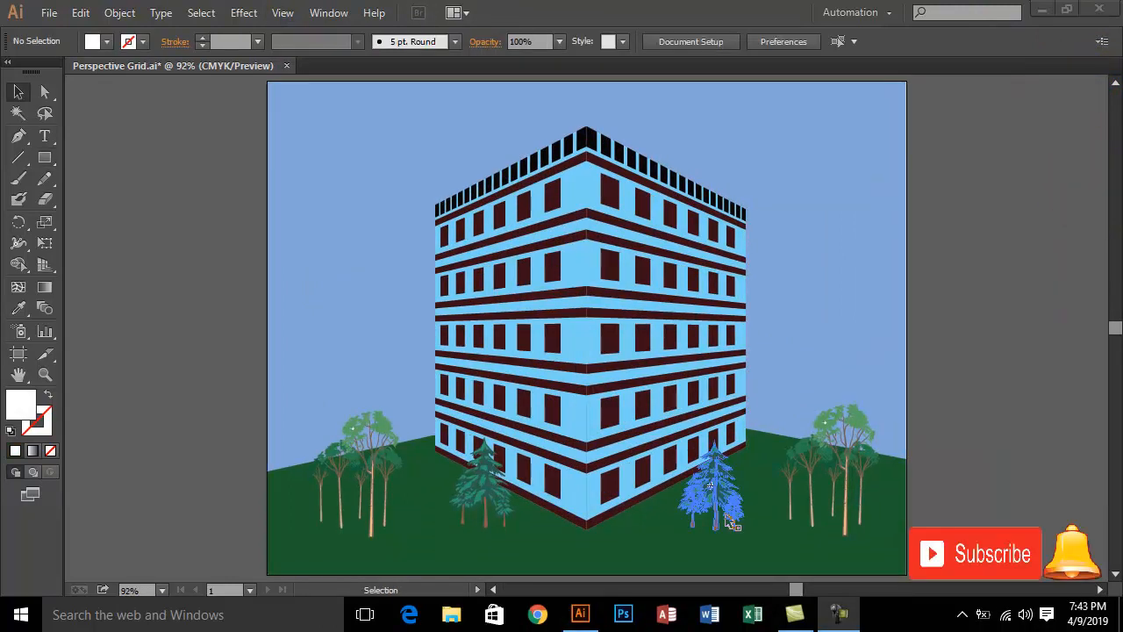